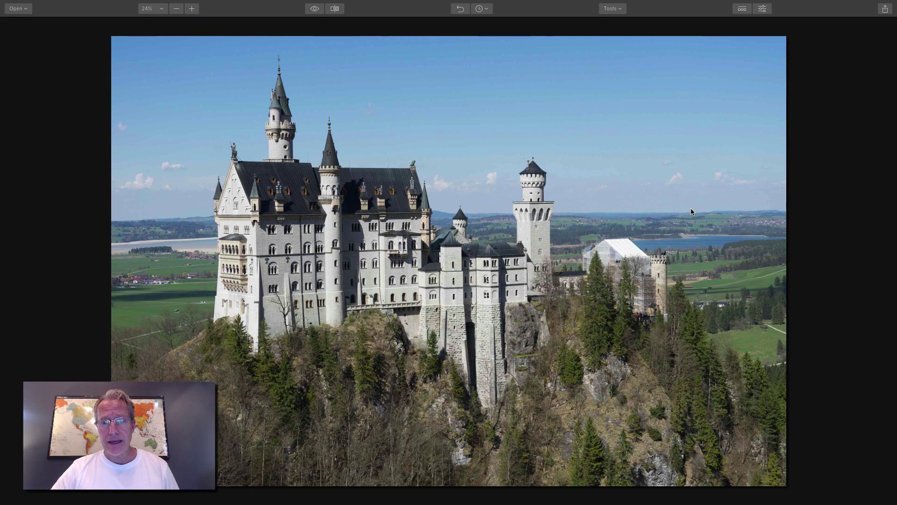
Show the Layers panel and add Accent - AI, B&W Conversion, Structure and Tone filters
click(763, 9)
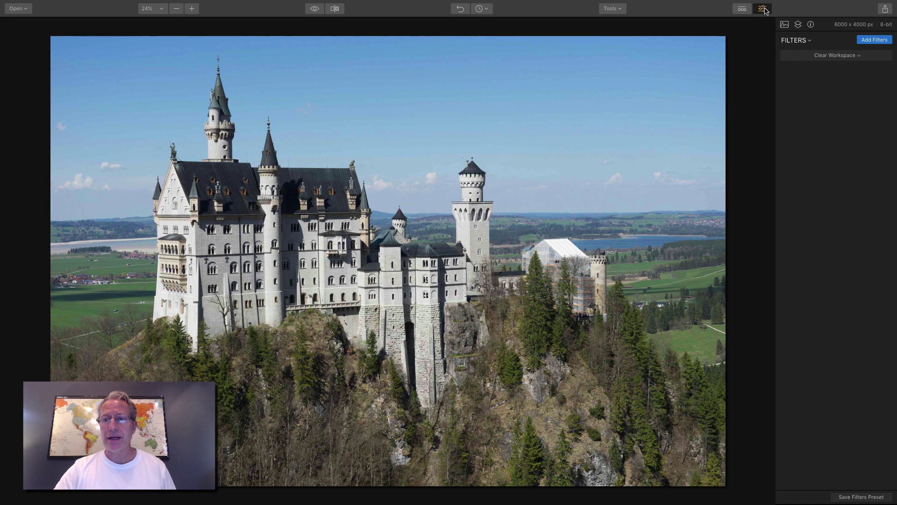
click(798, 25)
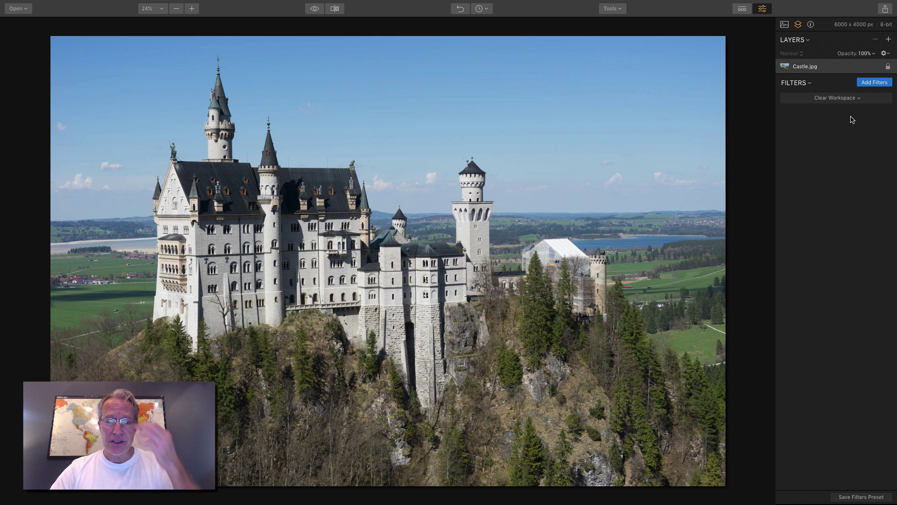
click(874, 82)
click(741, 87)
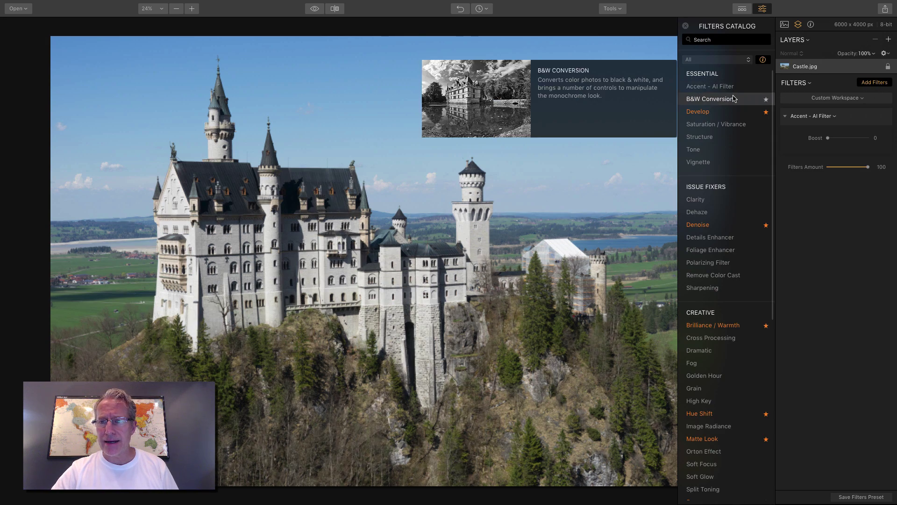
click(743, 99)
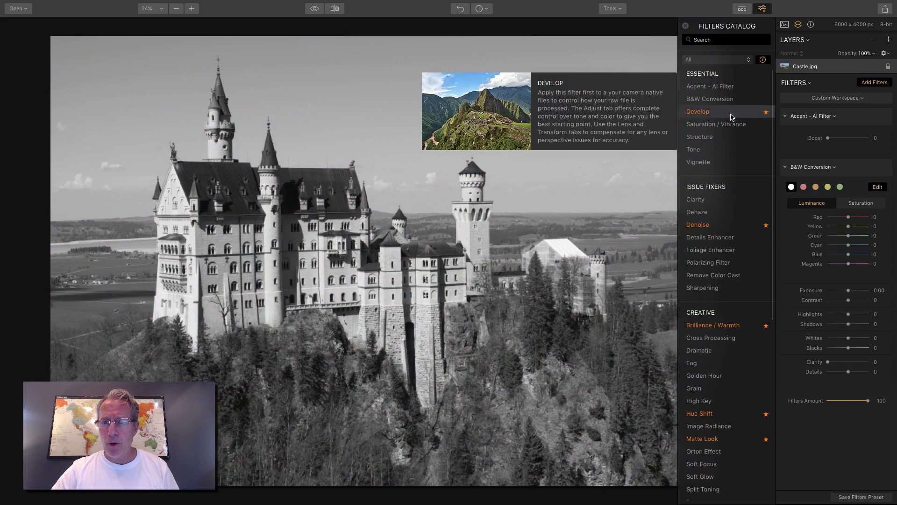
click(729, 140)
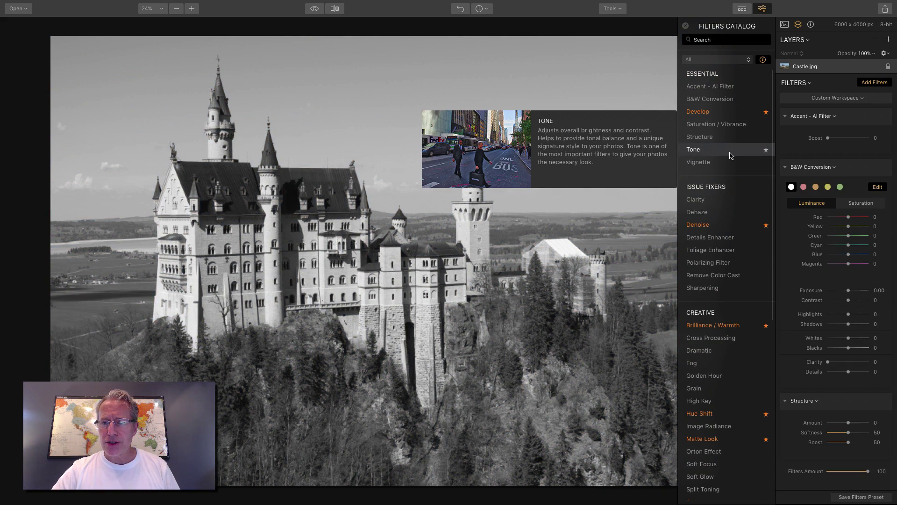
click(727, 149)
click(685, 27)
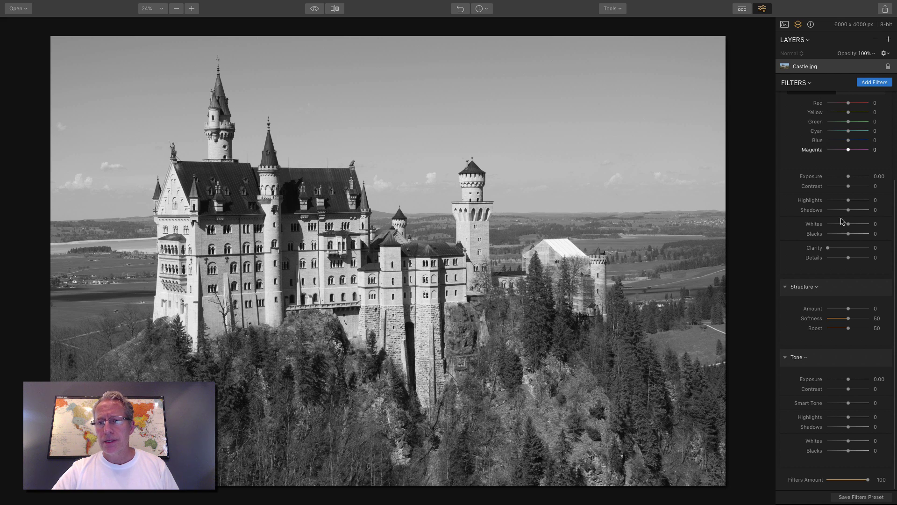
Set Accent Boost 65, Structure Amount 49, Tone Contrast 30, Highlights −24 and Whites −32
scroll(829, 186, up, 2)
scroll(828, 185, up, 3)
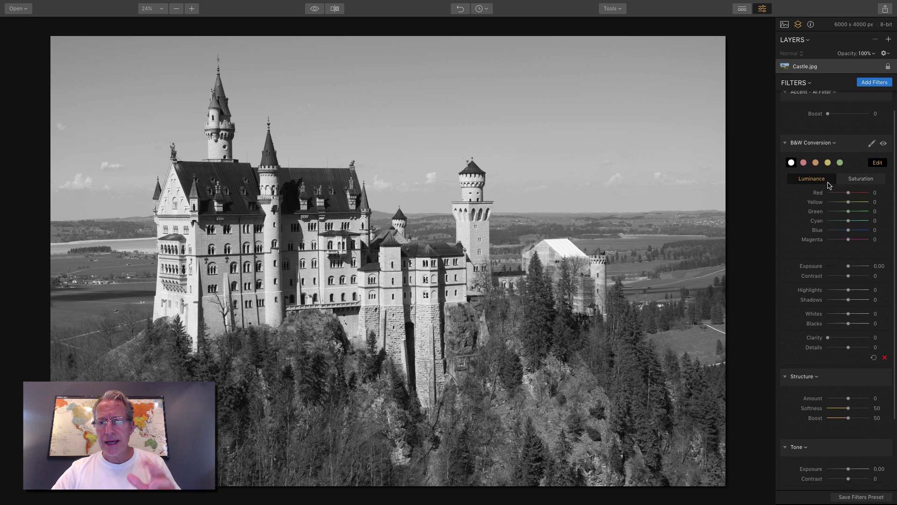
drag(829, 139, 854, 139)
scroll(810, 205, down, 5)
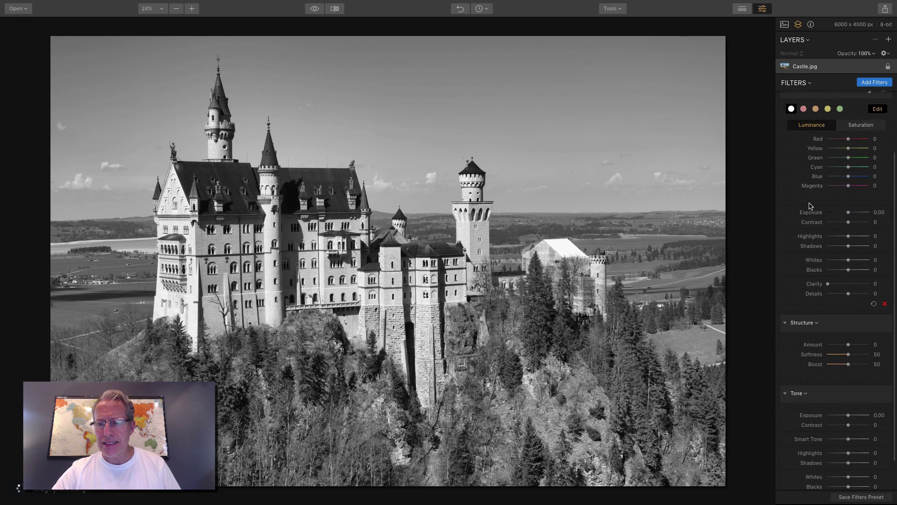
drag(846, 308, 857, 308)
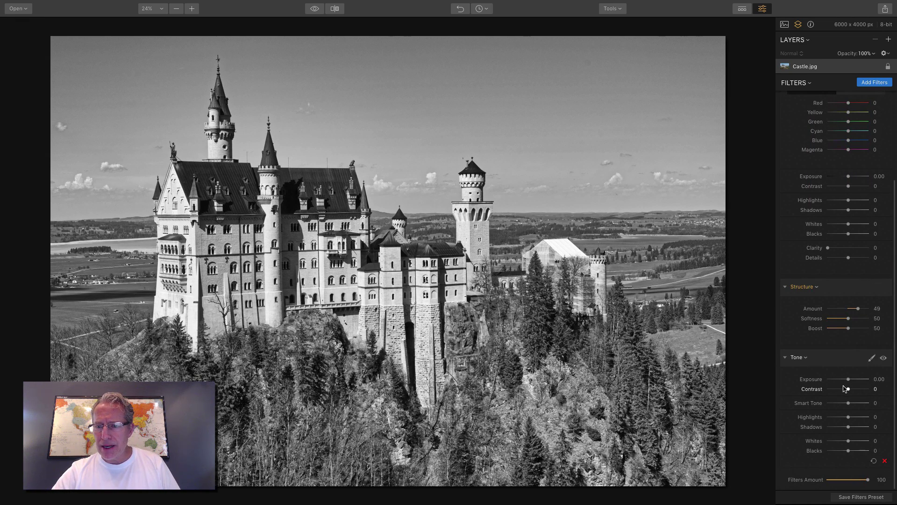
drag(848, 389, 841, 440)
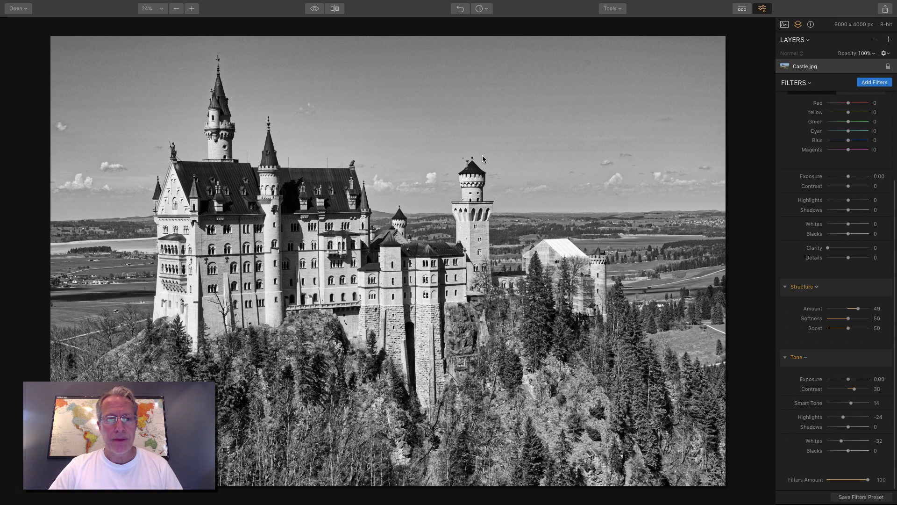
click(314, 10)
click(315, 11)
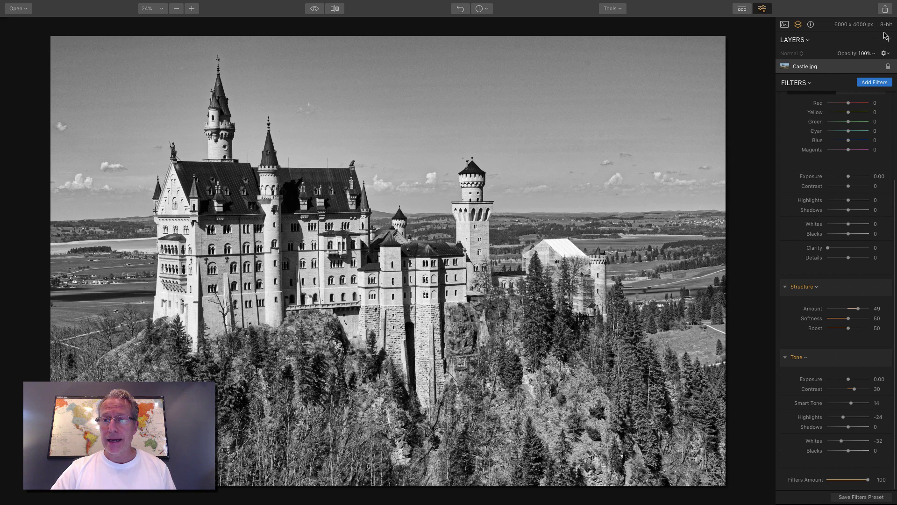
Add Weathered cement from Texture pack 2 as a new image layer above Castle.jpg
click(798, 24)
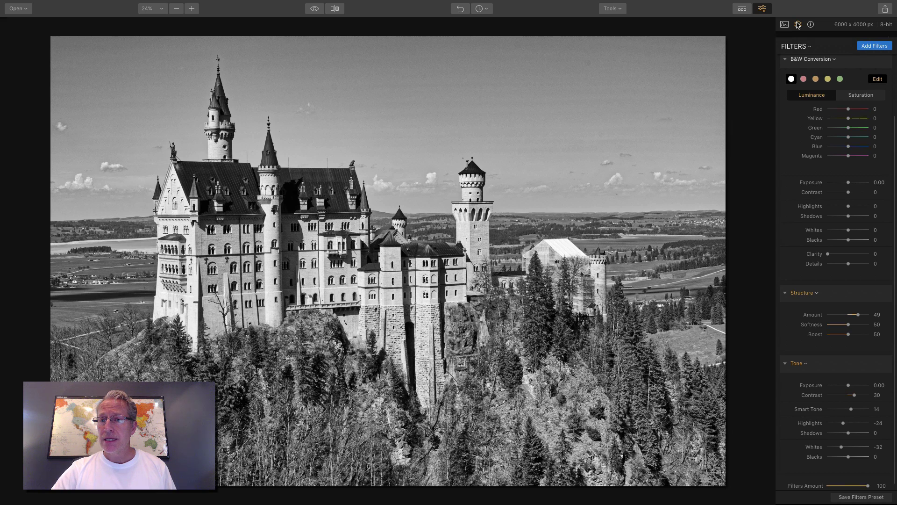
click(797, 24)
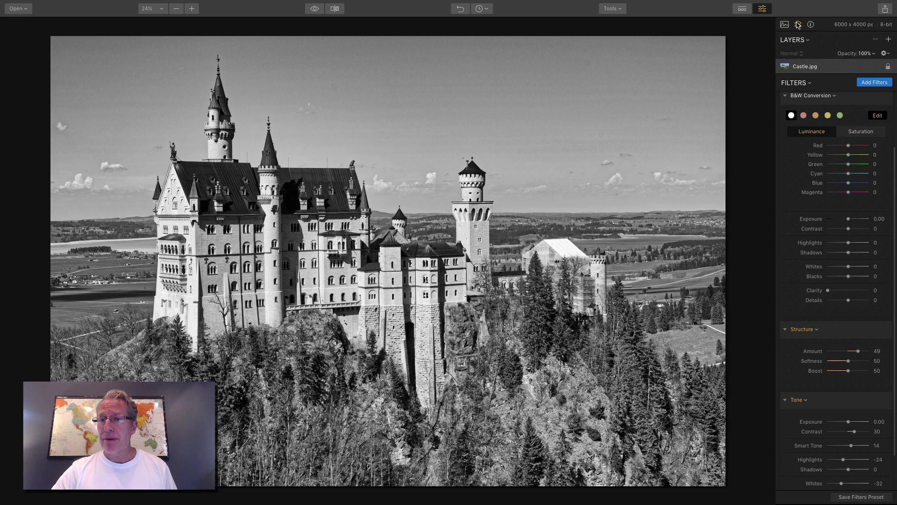
click(888, 39)
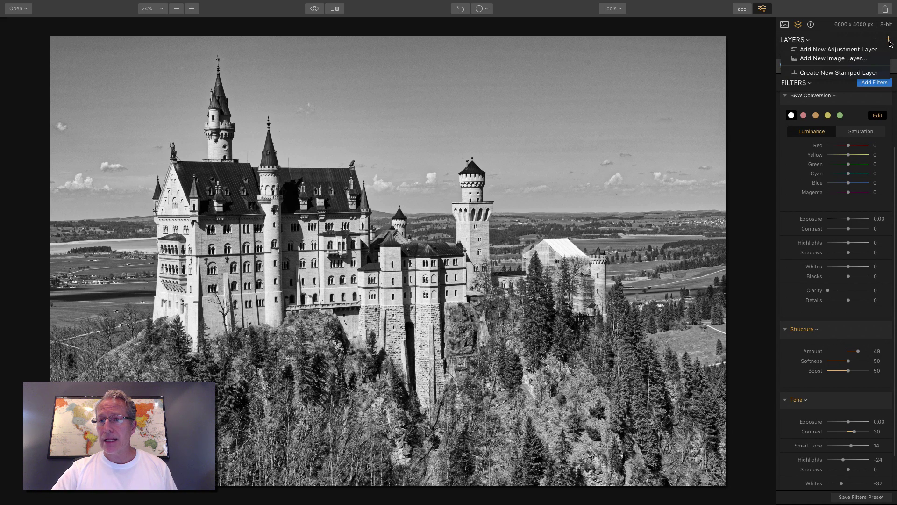
click(849, 61)
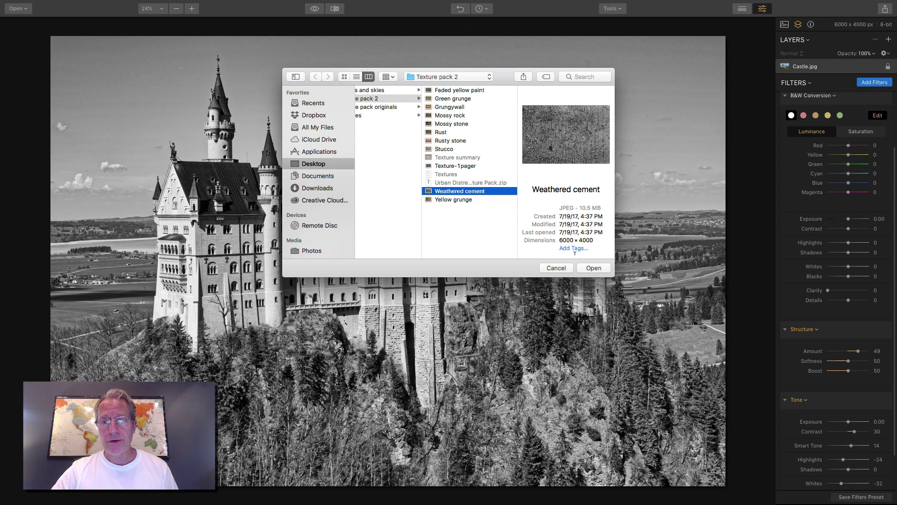
click(592, 268)
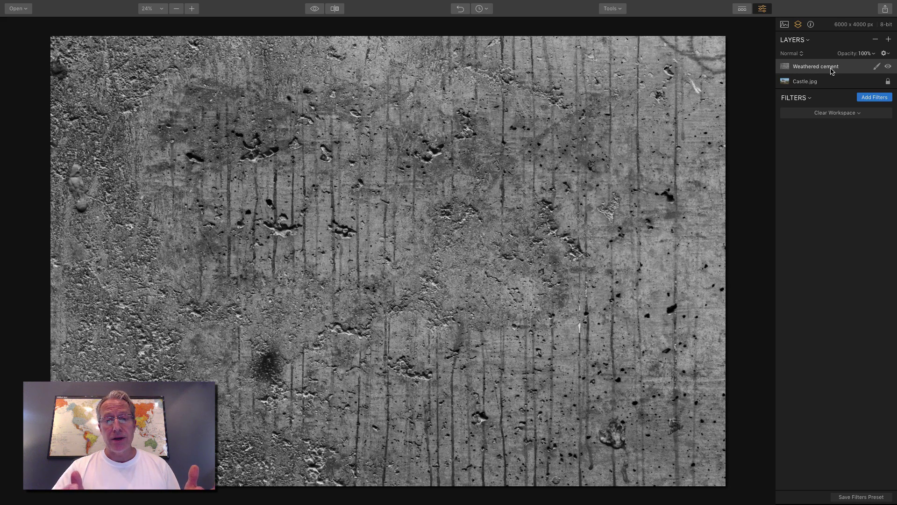
click(866, 56)
drag(882, 62, 855, 64)
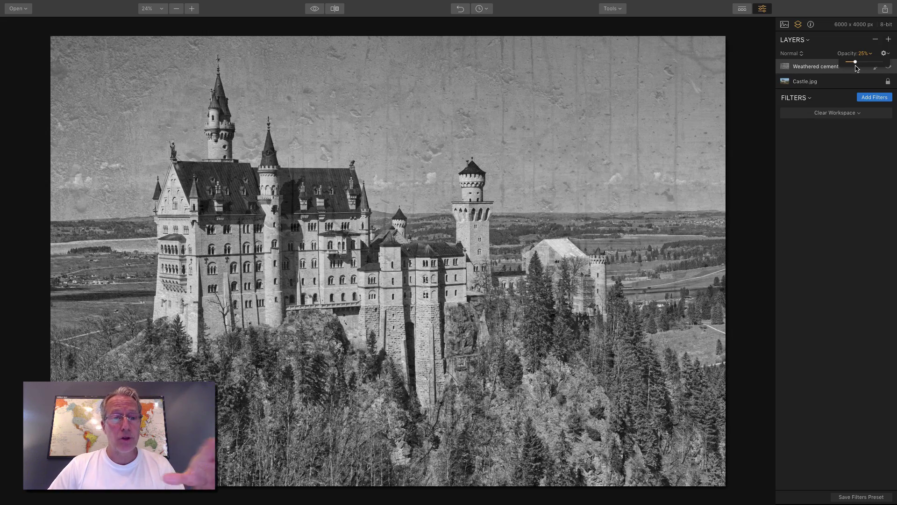
drag(856, 63, 885, 63)
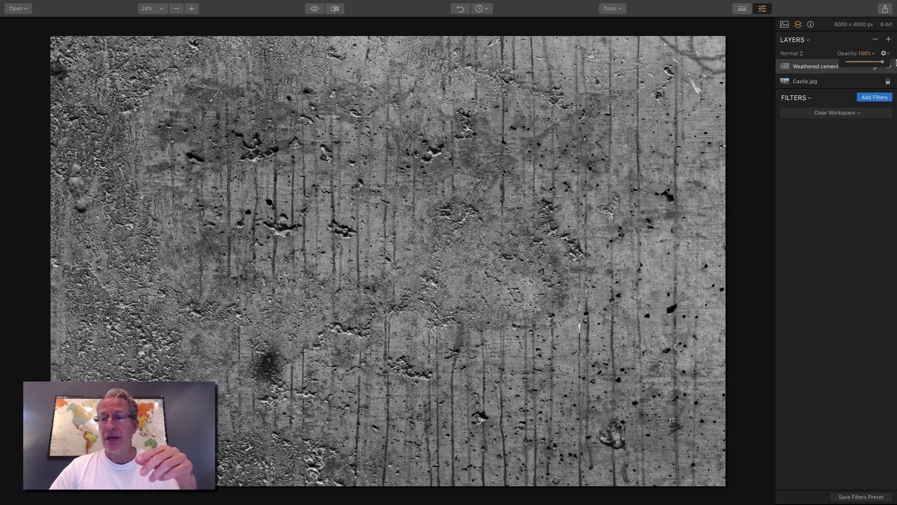
Blend the cement layer in Overlay and lower its opacity to 79%
click(797, 53)
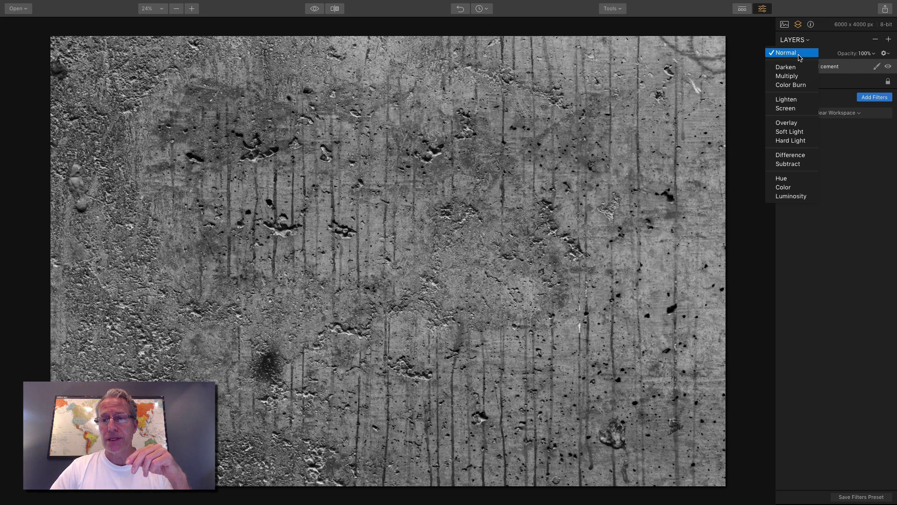
click(794, 123)
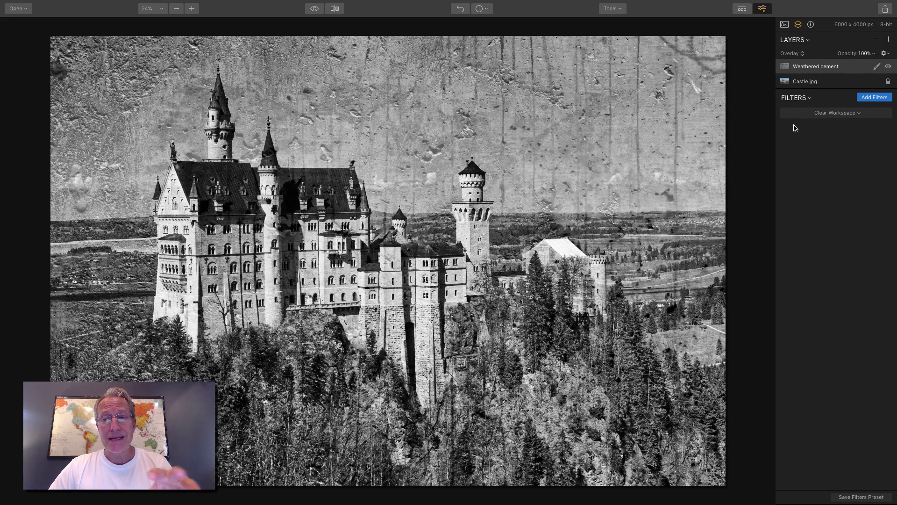
click(868, 53)
mouse_move(883, 63)
mouse_down()
mouse_move(862, 64)
mouse_move(883, 63)
mouse_up()
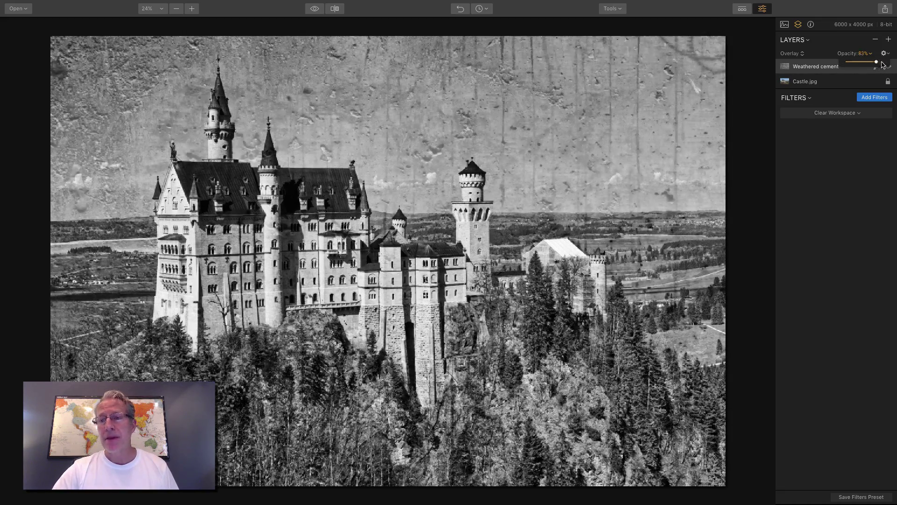
Compare Screen, Multiply, Hard Light and Subtract blends, then return the cement texture to Overlay
click(796, 57)
click(759, 115)
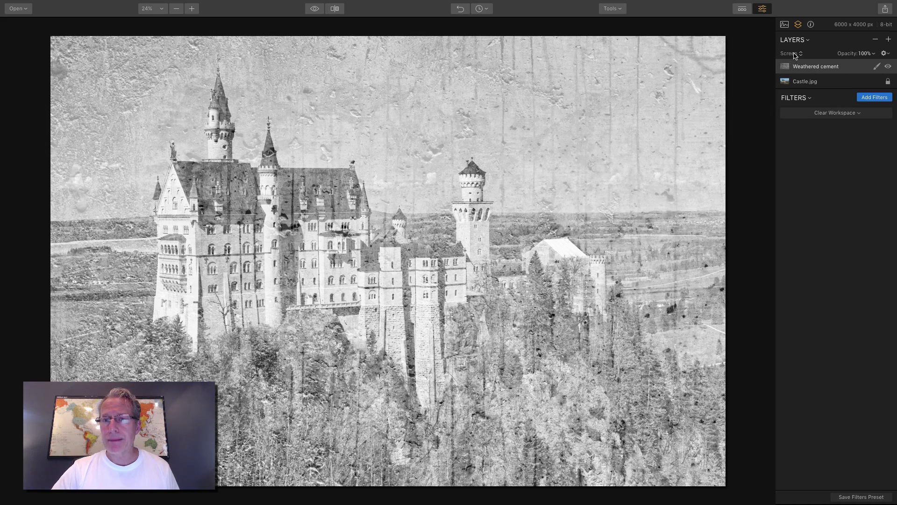
click(795, 56)
click(765, 83)
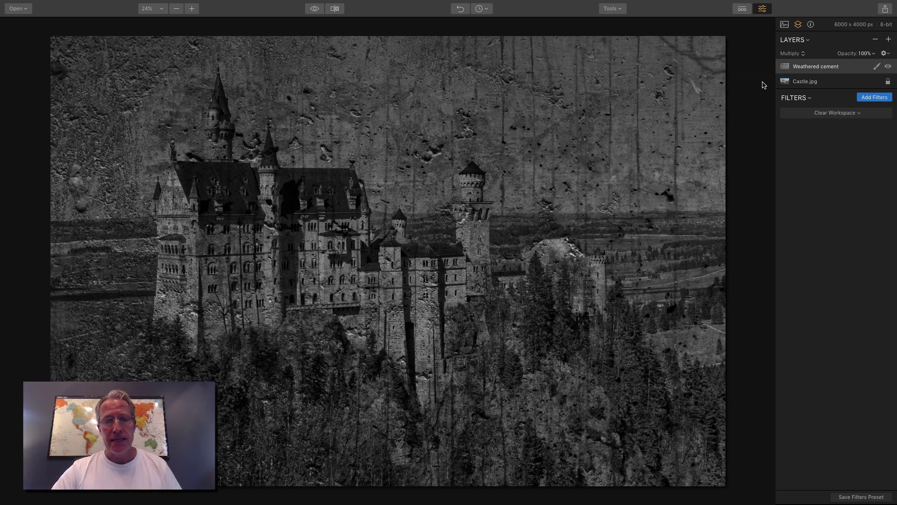
click(795, 56)
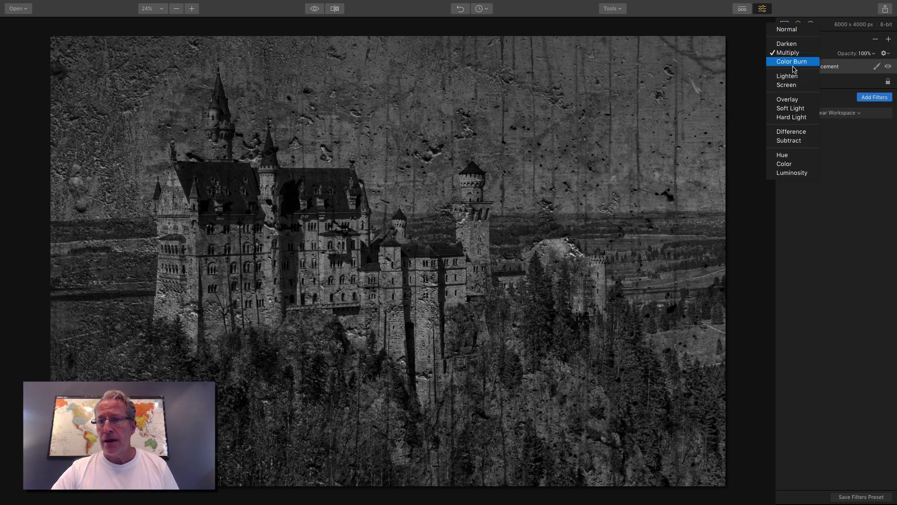
click(792, 117)
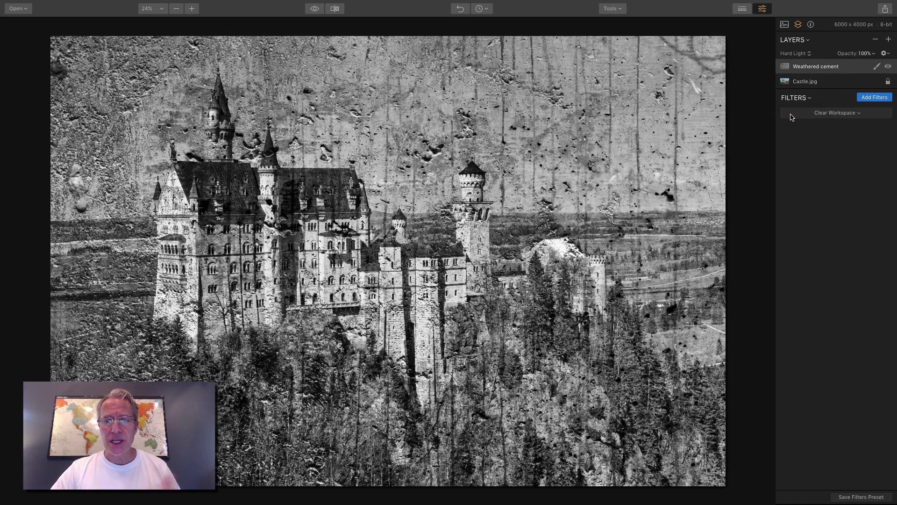
click(796, 53)
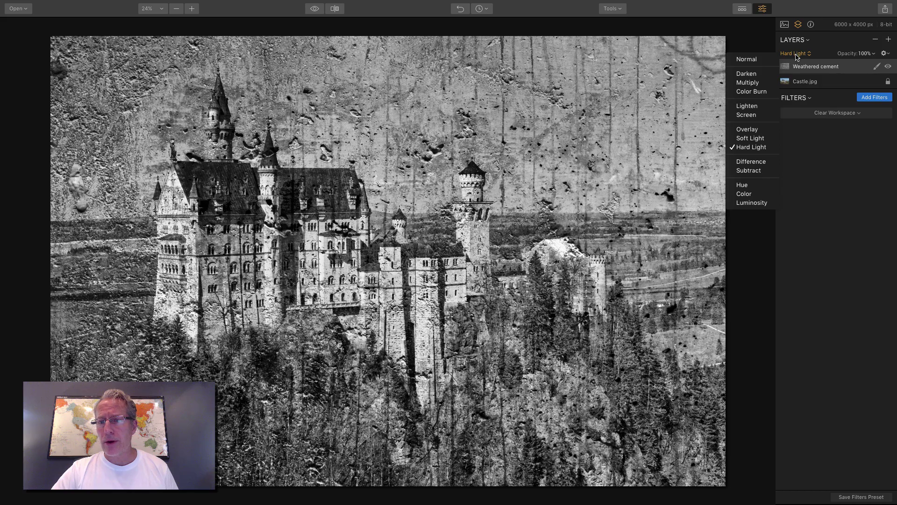
click(762, 171)
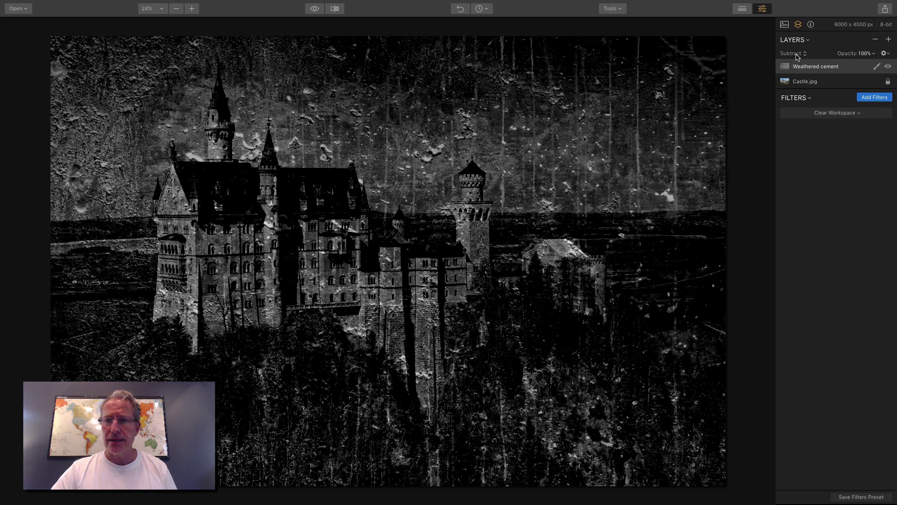
click(796, 55)
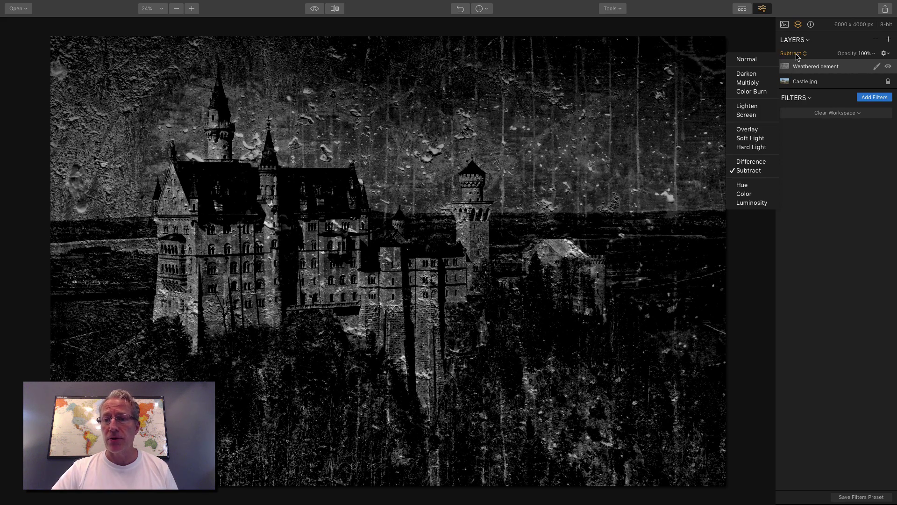
click(756, 131)
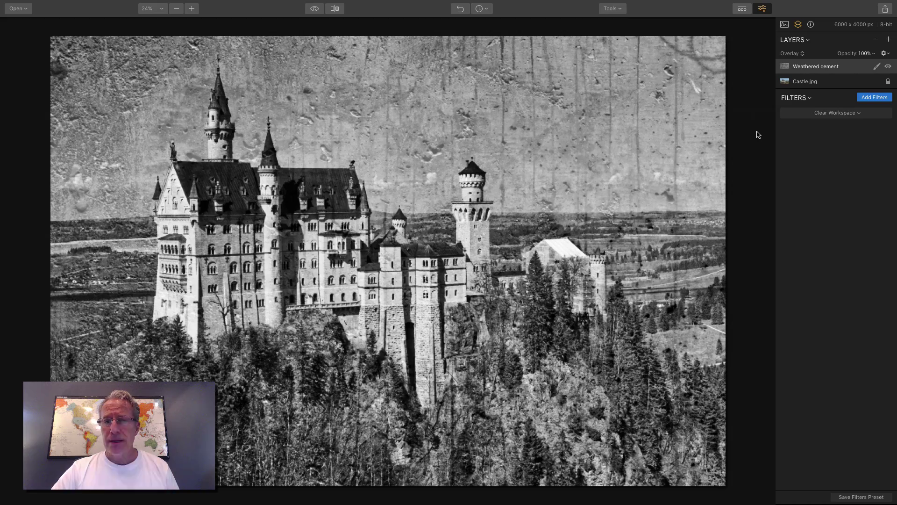
Drop the Weathered cement layer's opacity to 71% in Overlay mode
click(869, 54)
drag(882, 61, 872, 63)
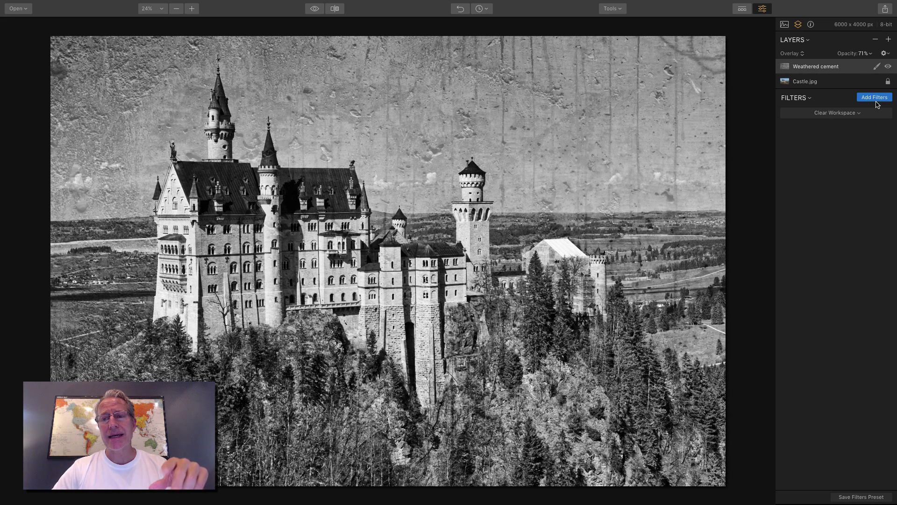
click(888, 41)
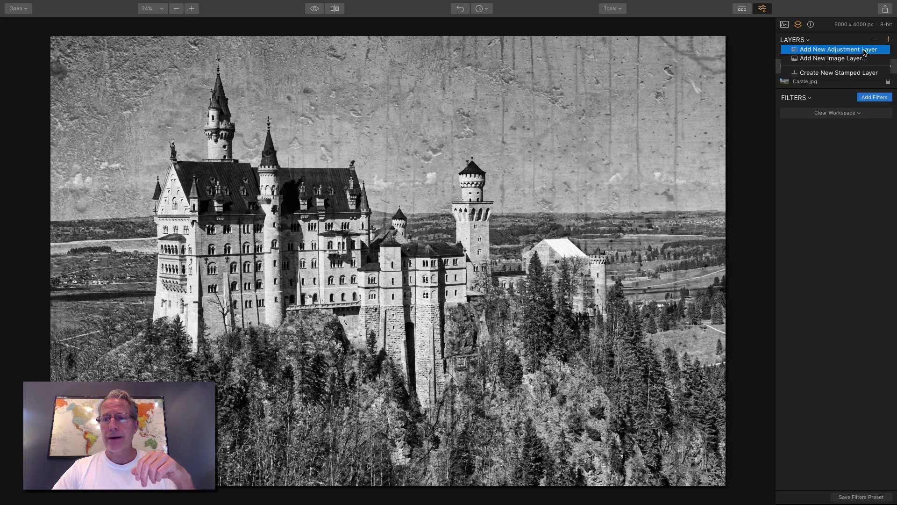
Create adjustment Layer 1 above the cement texture with Split Toning, Tone and Clarity filters
click(865, 51)
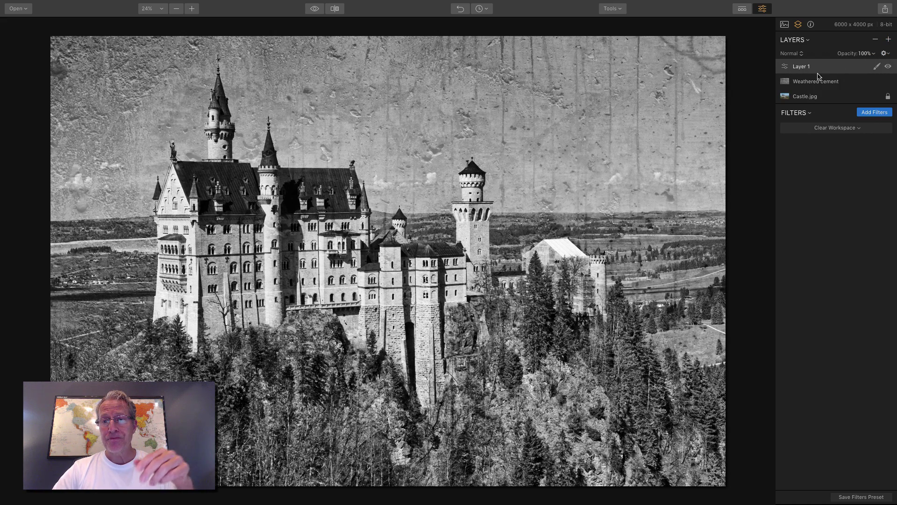
click(873, 113)
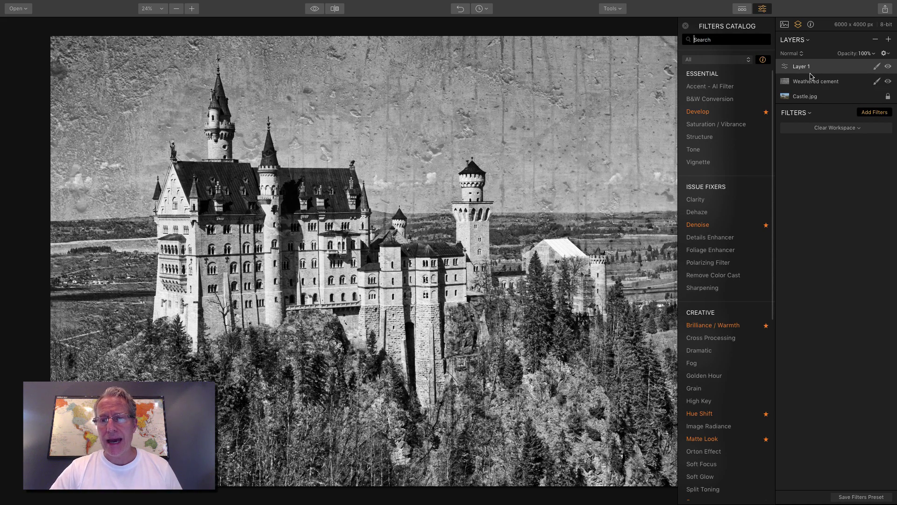
mouse_move(730, 241)
scroll(730, 241, down, 6)
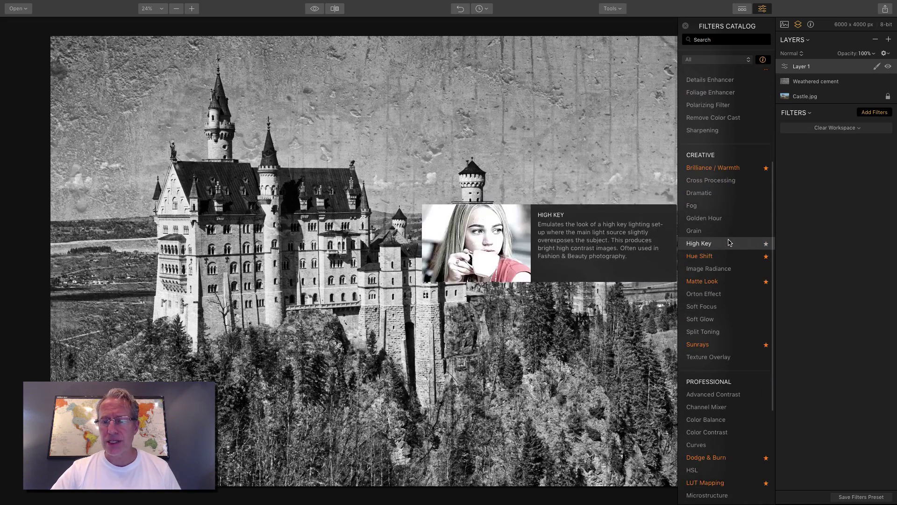
click(724, 310)
scroll(723, 309, up, 6)
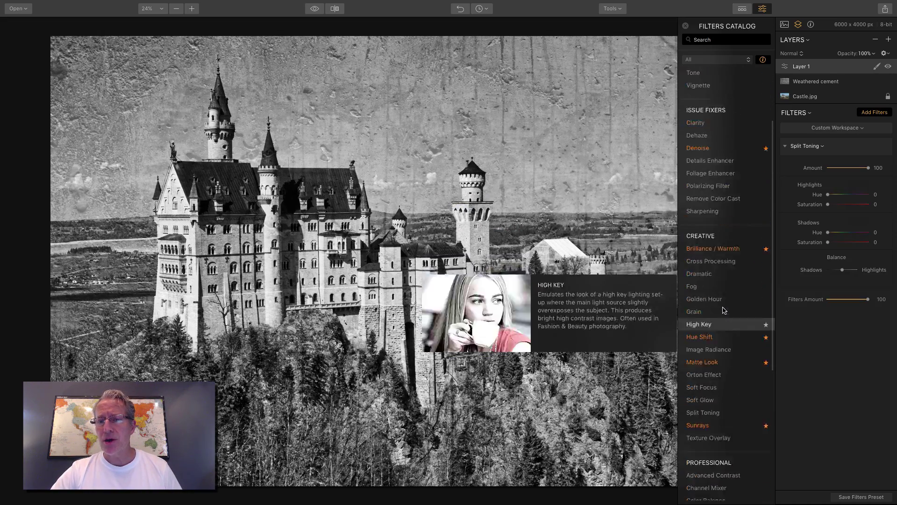
click(709, 150)
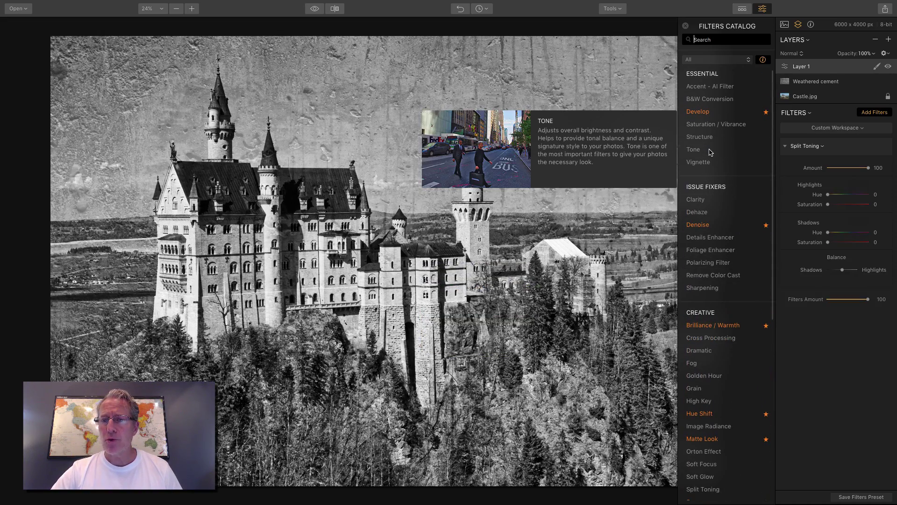
click(719, 201)
Add Dehaze and set Split Toning highlights Hue 40/Saturation 20, shadows Hue 21/Saturation 13
click(710, 212)
click(685, 26)
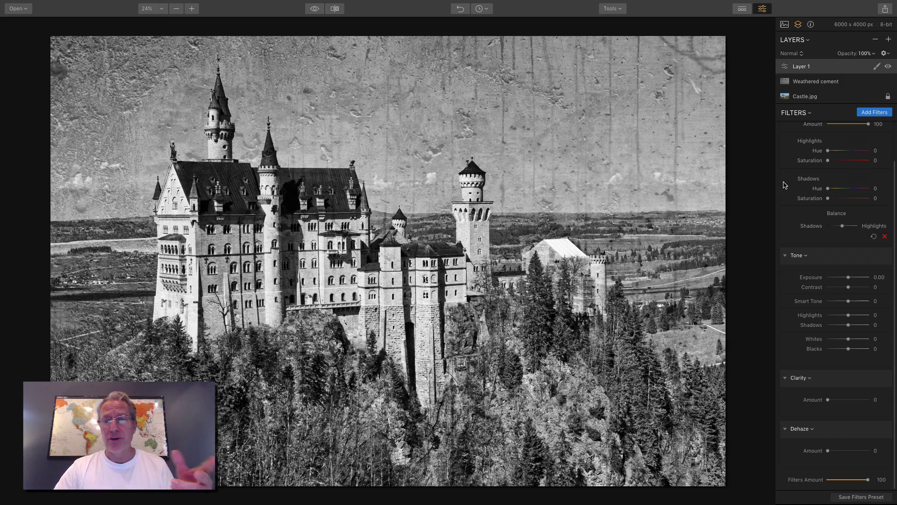
scroll(812, 196, up, 3)
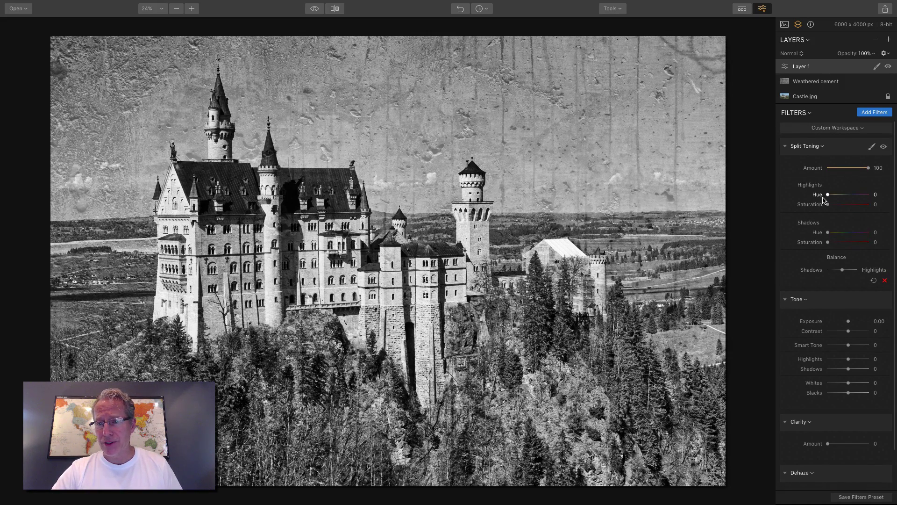
drag(828, 194, 835, 244)
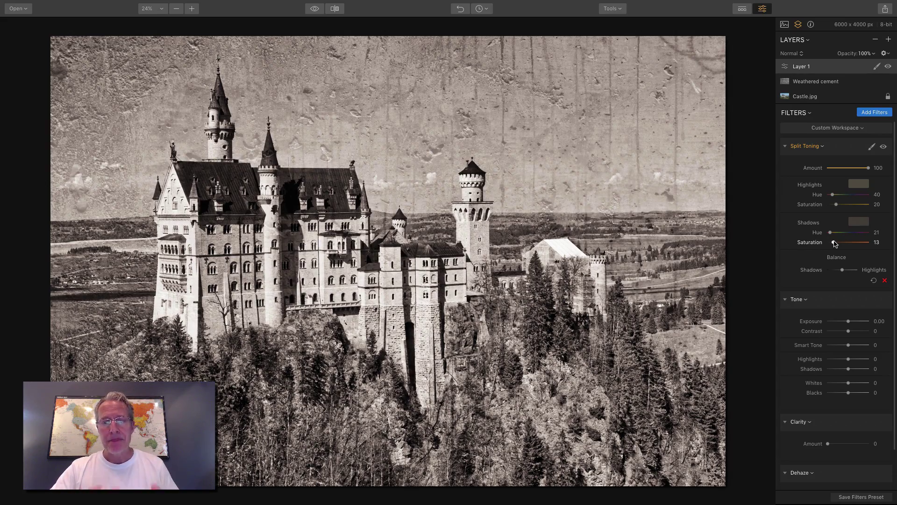
click(884, 147)
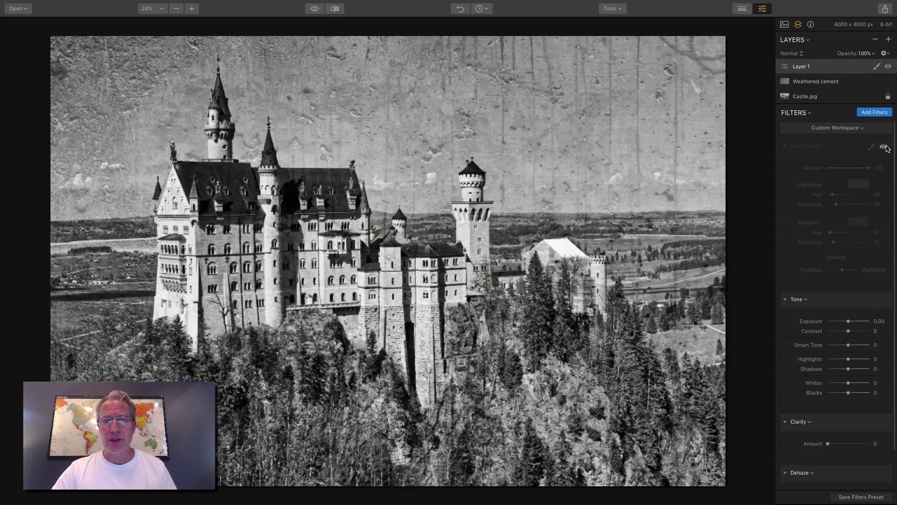
click(883, 147)
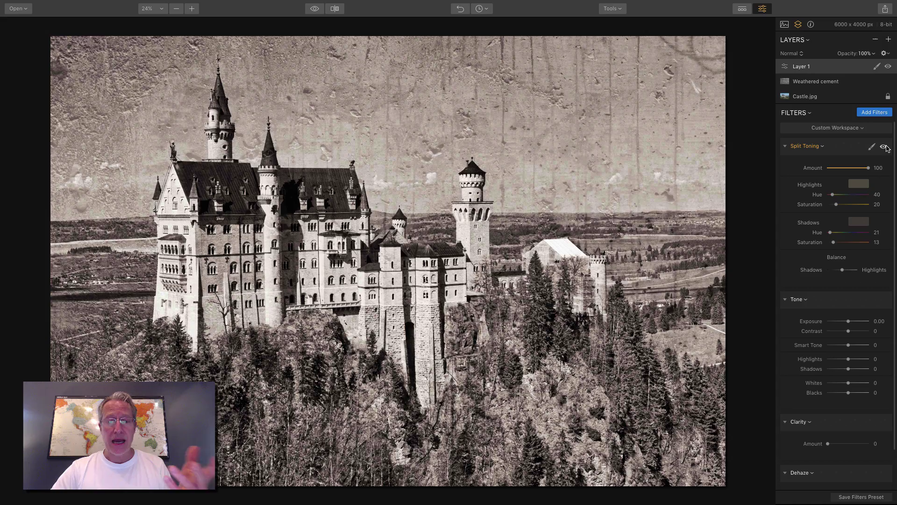
Set Layer 1's Tone Contrast 32, Smart Tone 24, Clarity 17 and Dehaze 30
scroll(812, 321, down, 1)
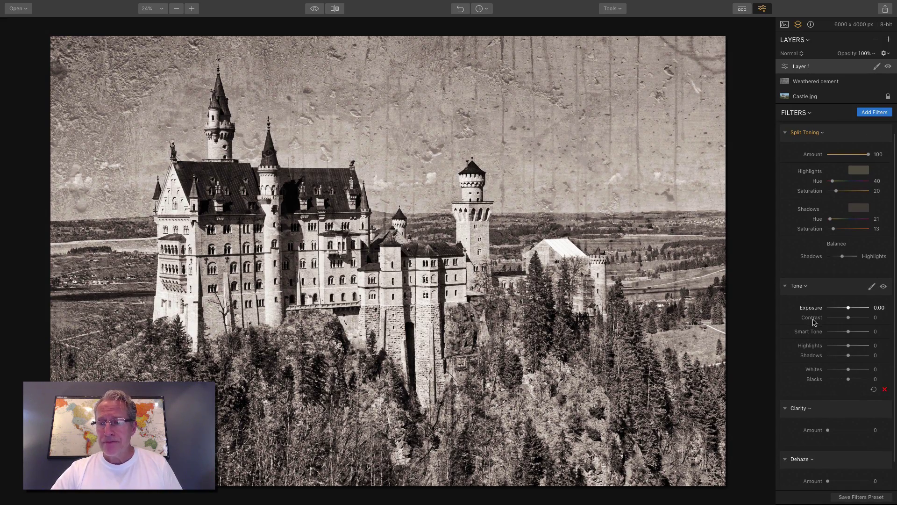
drag(848, 317, 856, 333)
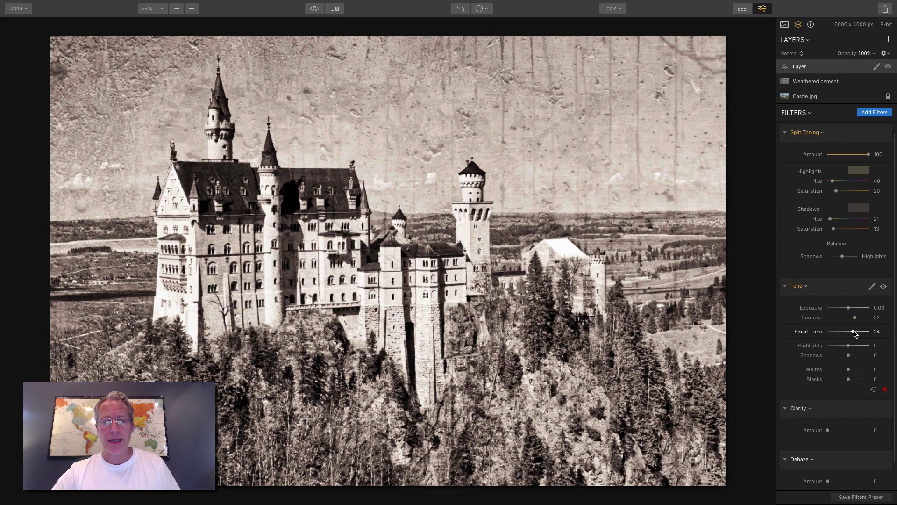
scroll(843, 358, down, 2)
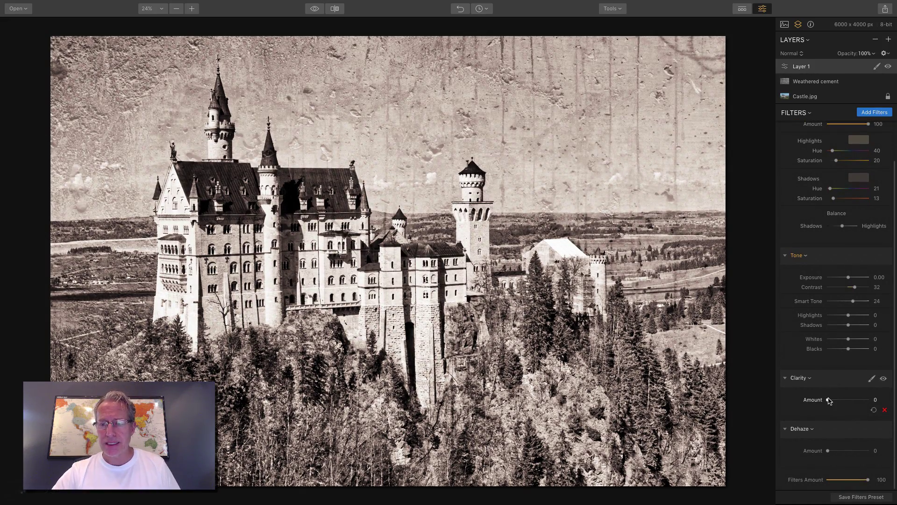
drag(827, 397, 834, 399)
drag(828, 450, 840, 451)
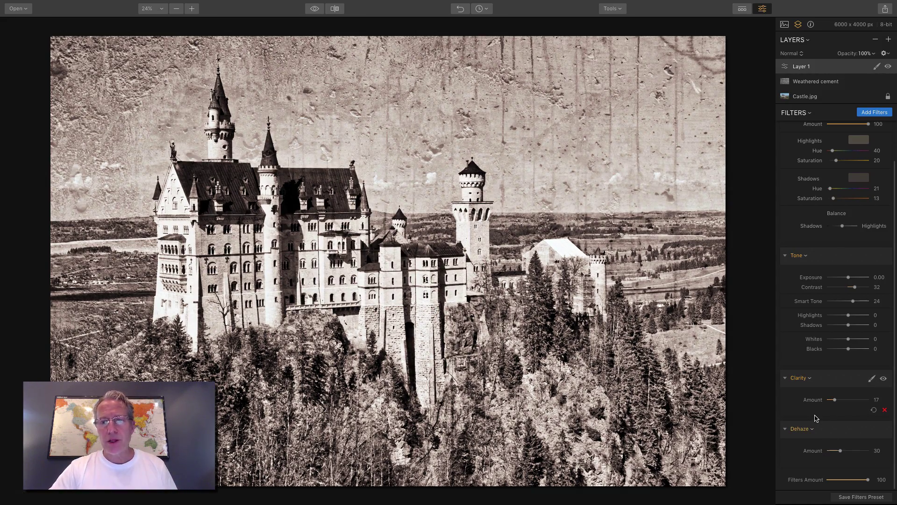
Ease the Weathered cement layer down to about 57% opacity, then reselect Layer 1
click(853, 82)
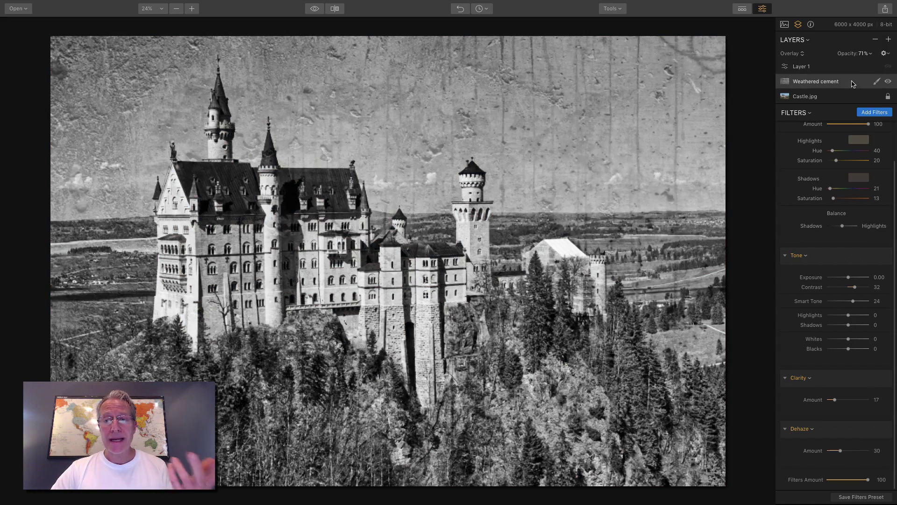
click(863, 55)
drag(872, 62, 868, 66)
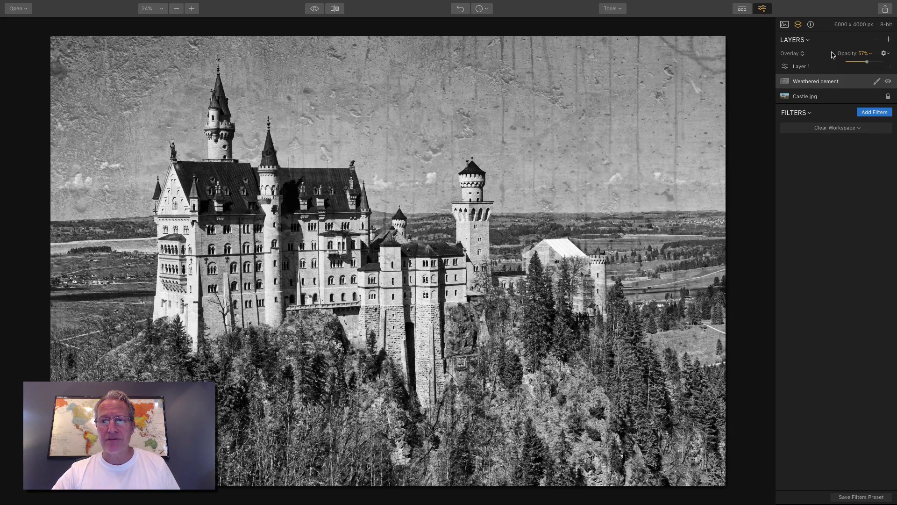
click(832, 71)
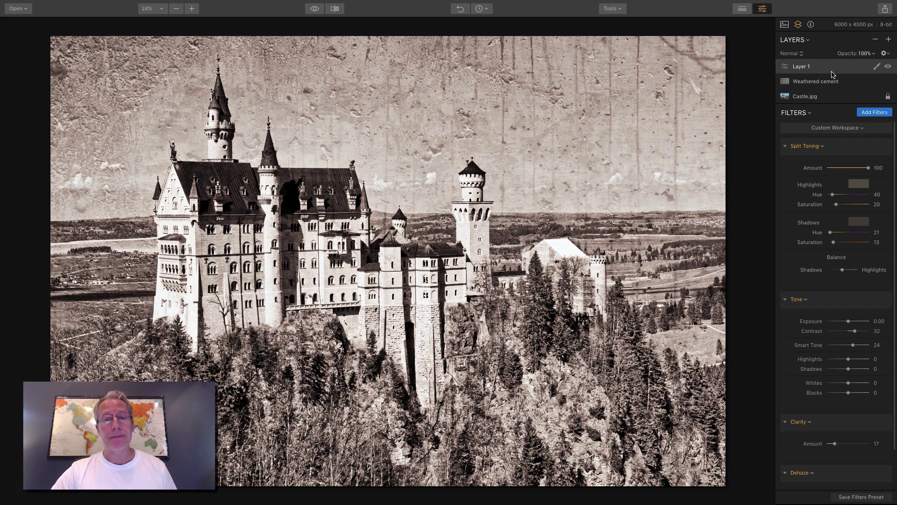
click(864, 54)
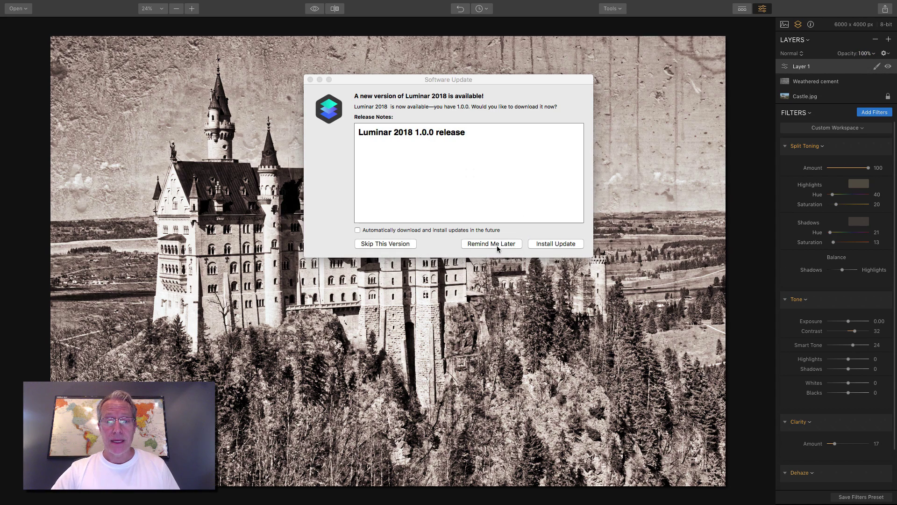
click(498, 246)
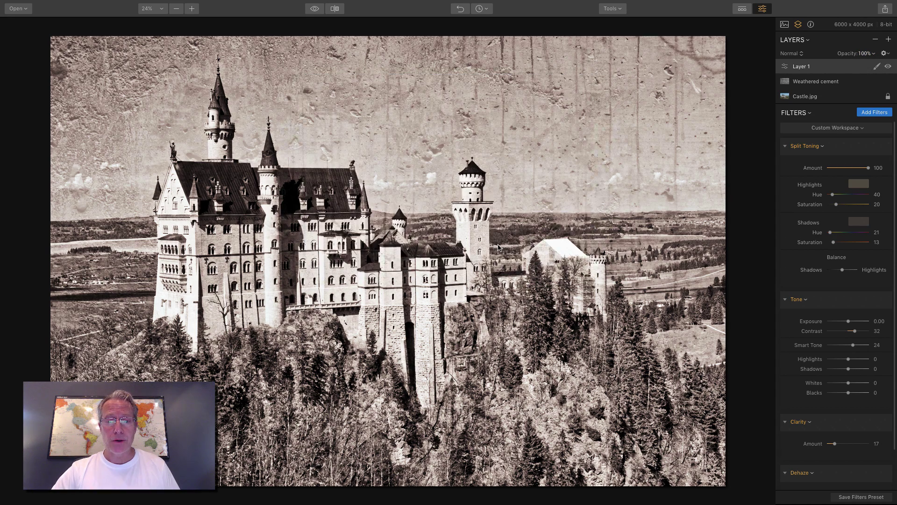
Try lower opacities on the sepia Layer 1, settling at 68%
click(870, 55)
mouse_move(876, 66)
mouse_down()
mouse_move(862, 65)
mouse_move(877, 66)
mouse_up()
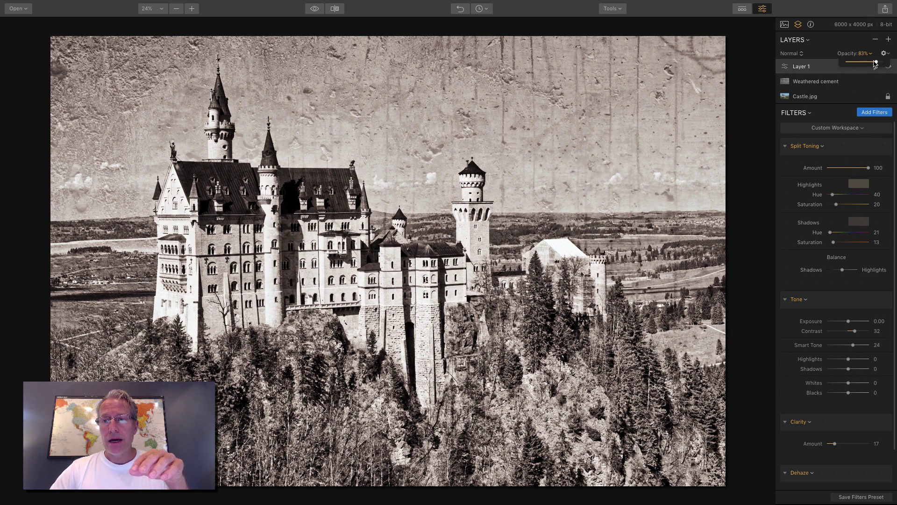
mouse_move(873, 62)
mouse_down()
mouse_move(895, 58)
mouse_move(847, 66)
mouse_move(869, 68)
mouse_up()
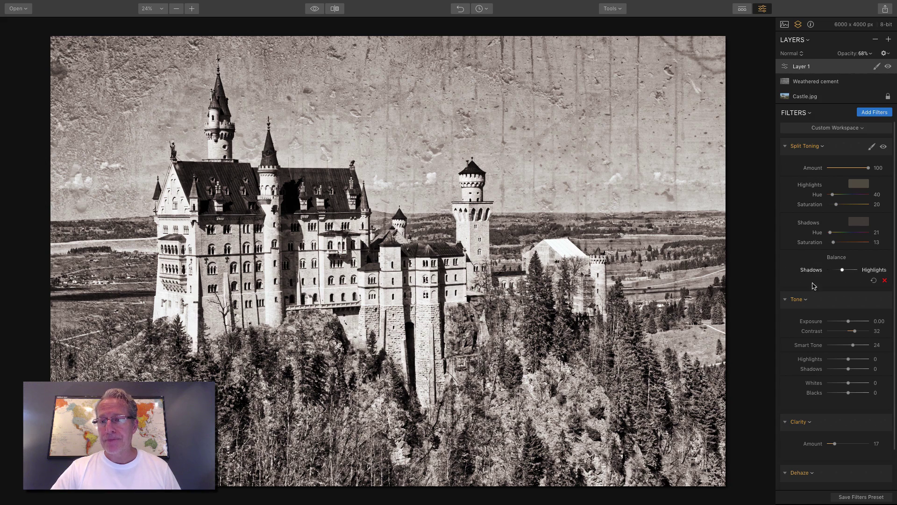
Add Soft Glow to Layer 1 with Amount 46, Brightness −22 and Warmth 53
scroll(814, 286, down, 3)
scroll(836, 210, up, 3)
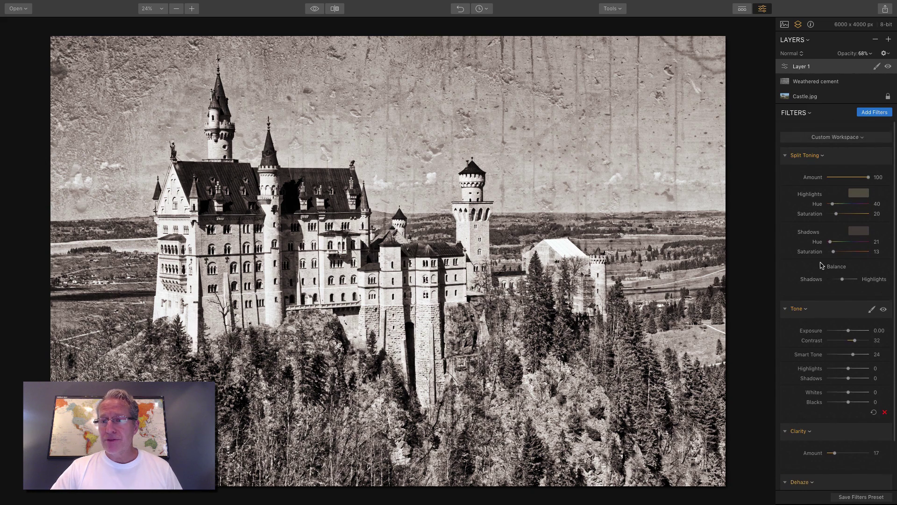
click(874, 112)
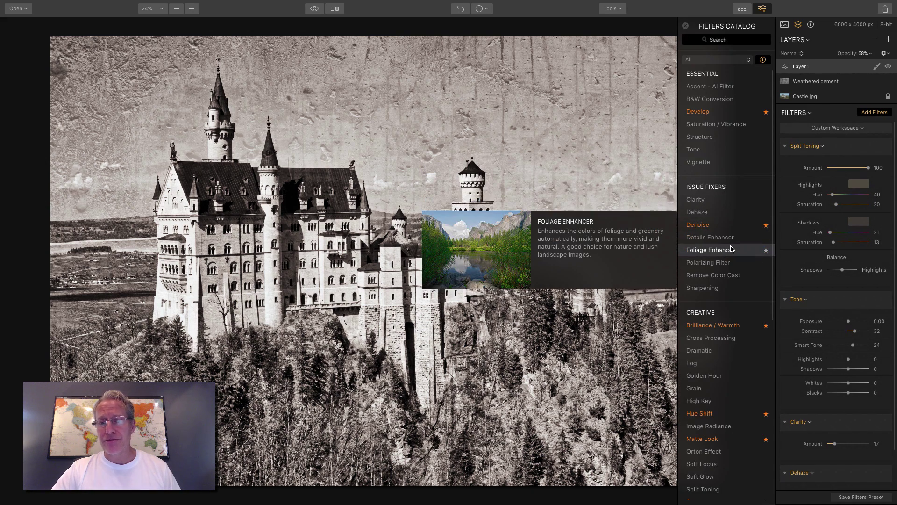
scroll(732, 249, down, 8)
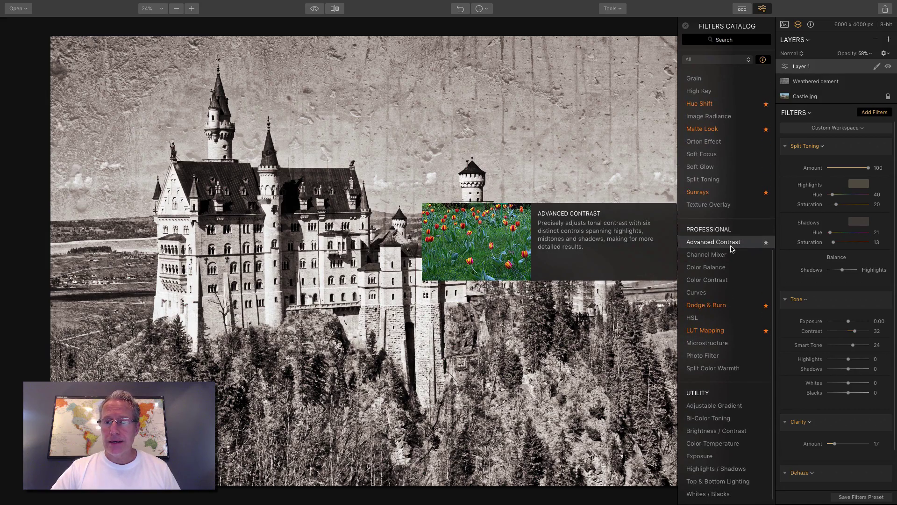
click(873, 113)
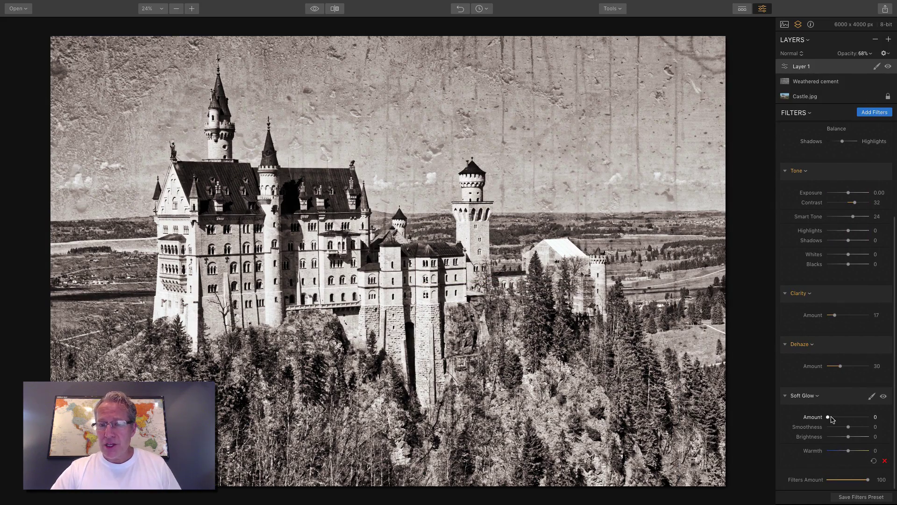
drag(828, 416, 859, 452)
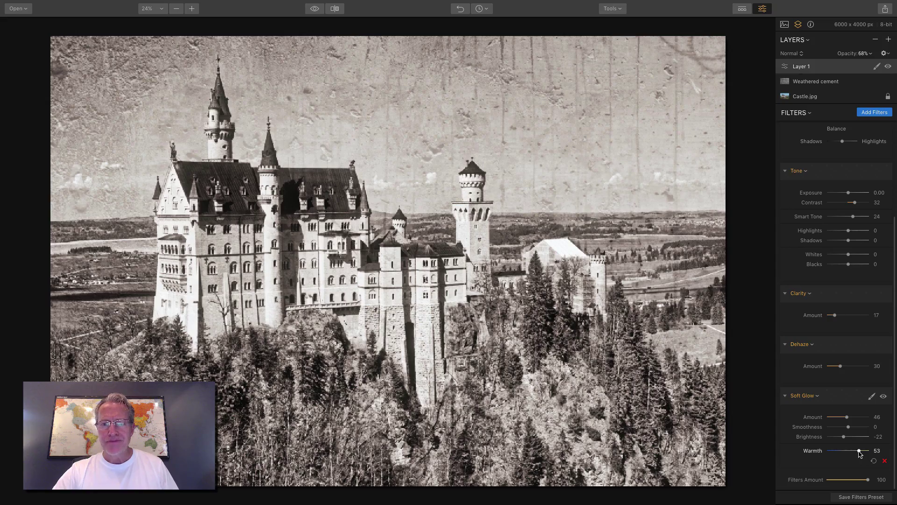
click(884, 396)
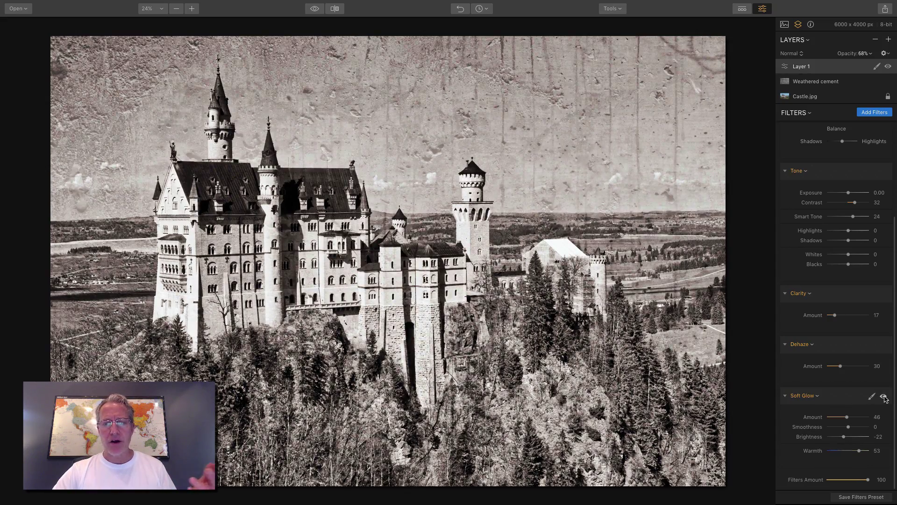
click(884, 396)
scroll(848, 402, up, 5)
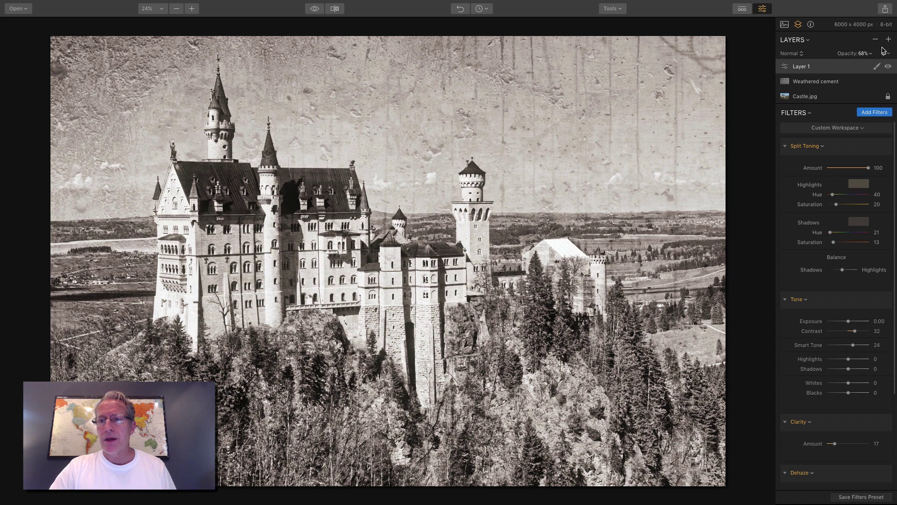
Create a Stamped Layer at the top of the stack that merges all visible edits
click(799, 41)
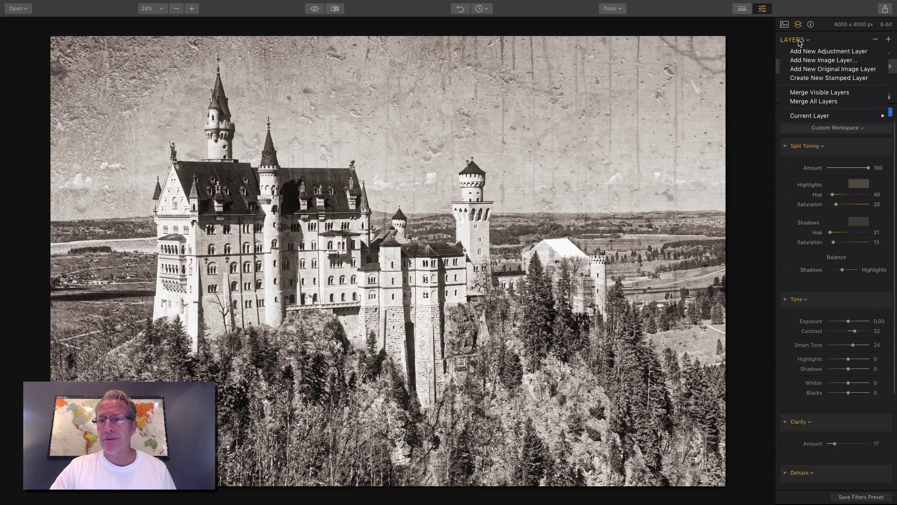
click(815, 77)
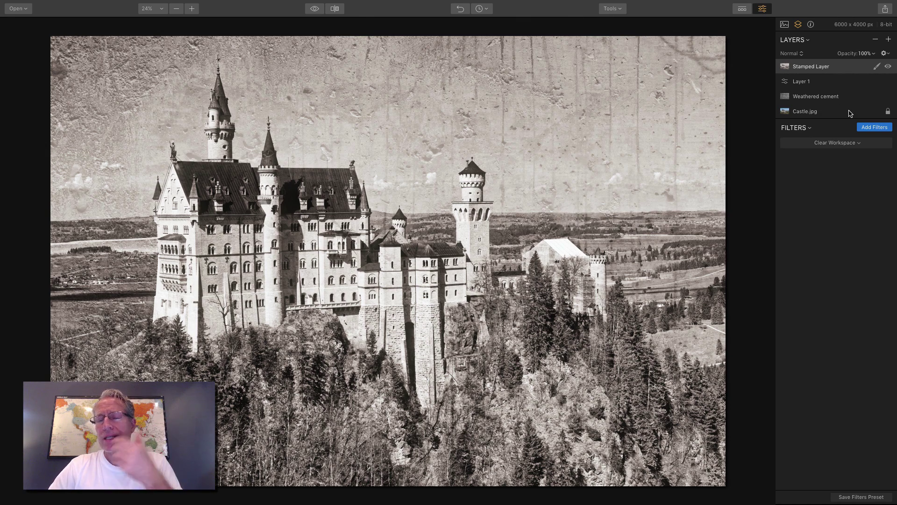
Delete the Stamped Layer and merge all visible layers into Merged Layer 1
click(875, 40)
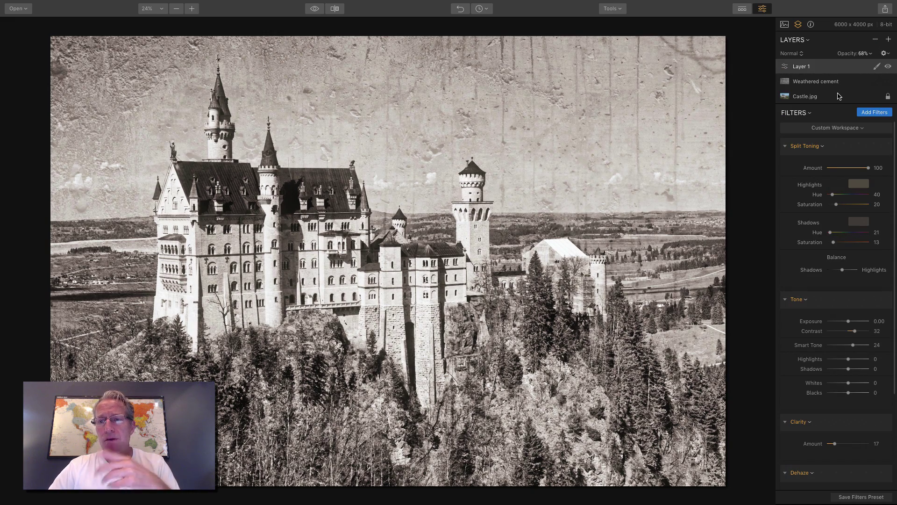
click(803, 41)
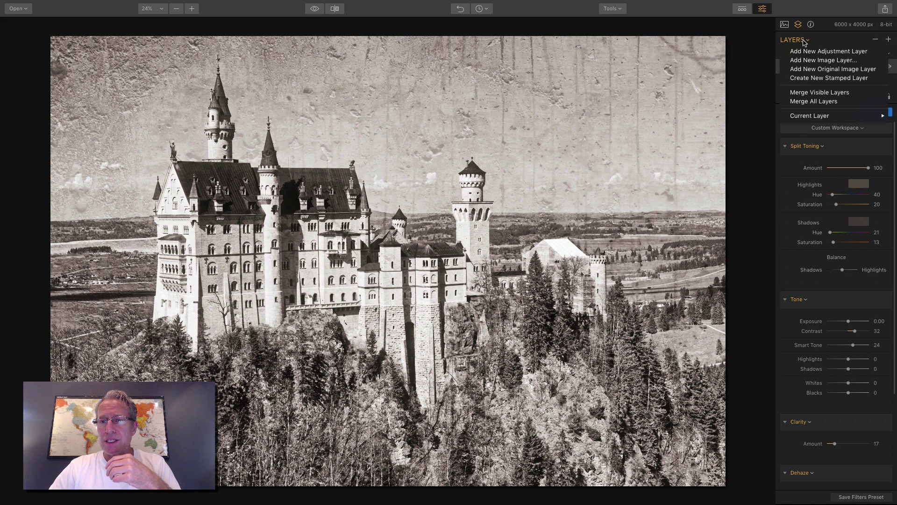
click(813, 93)
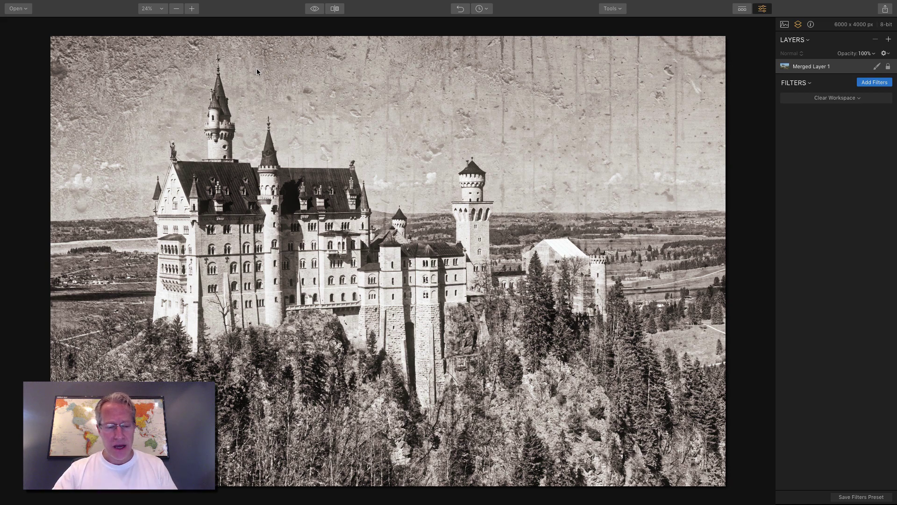
Undo the merge to restore the separate layers and bring up the Current Layer actions
key(ctrl+z)
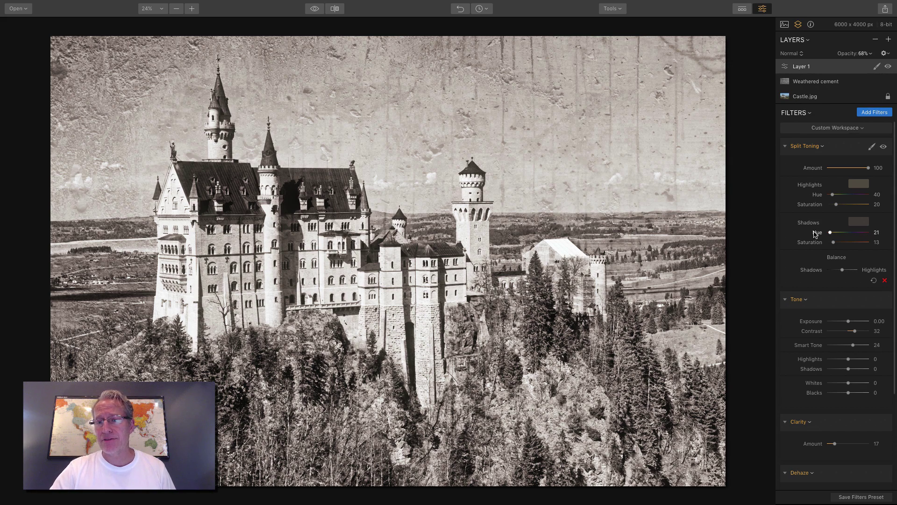
click(802, 41)
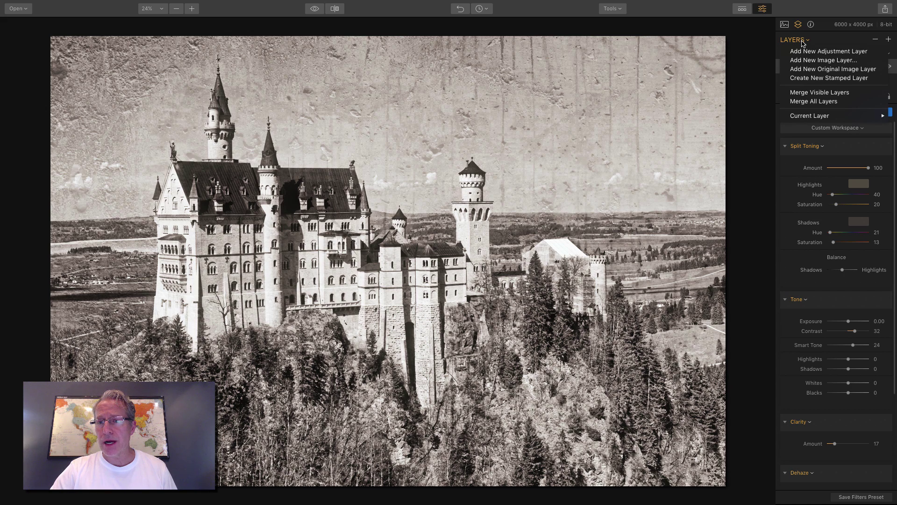
mouse_move(812, 120)
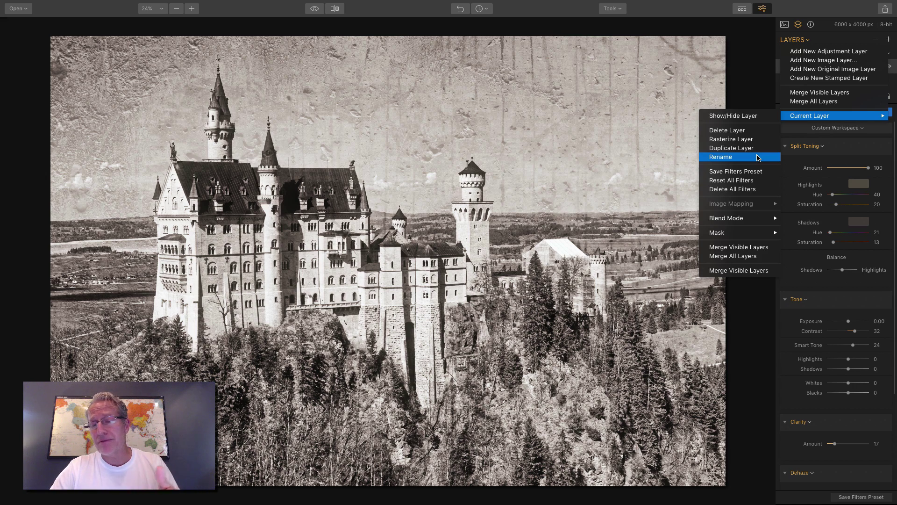
mouse_move(754, 220)
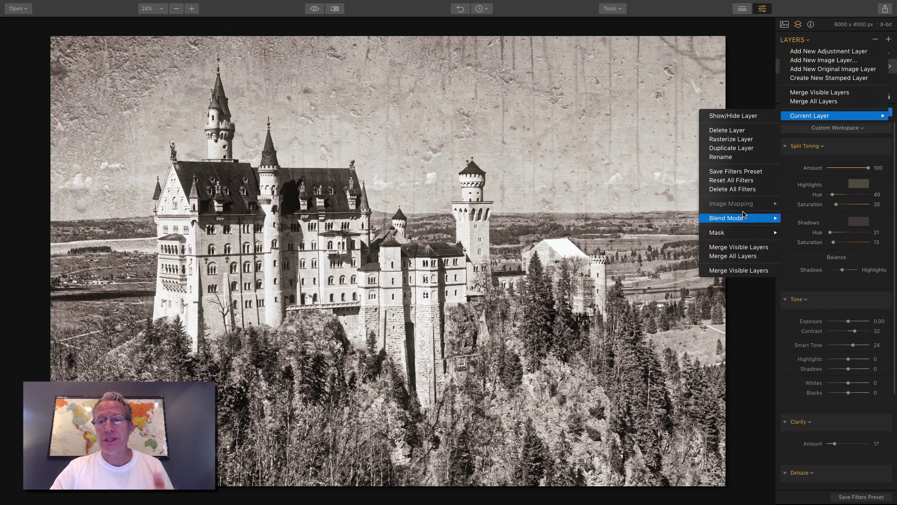
Rasterize Layer 1, baking its filters into a new 'Rasterize Layer 1'
click(745, 141)
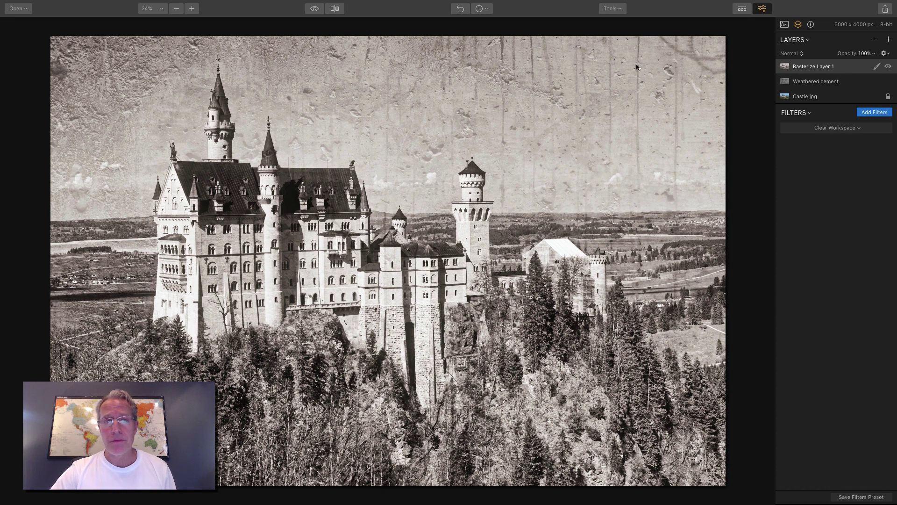
Undo the rasterize from the Edit menu so Layer 1's Split Toning, Tone and Clarity return
click(103, 5)
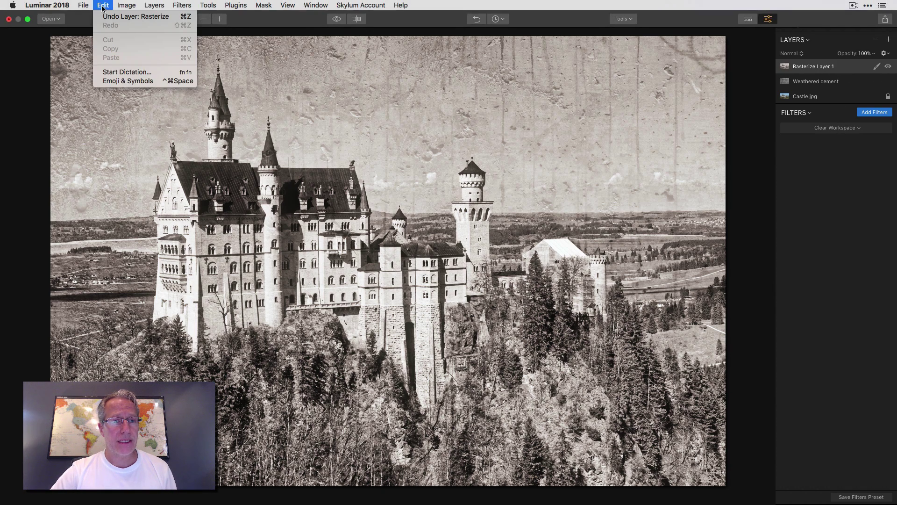
click(112, 16)
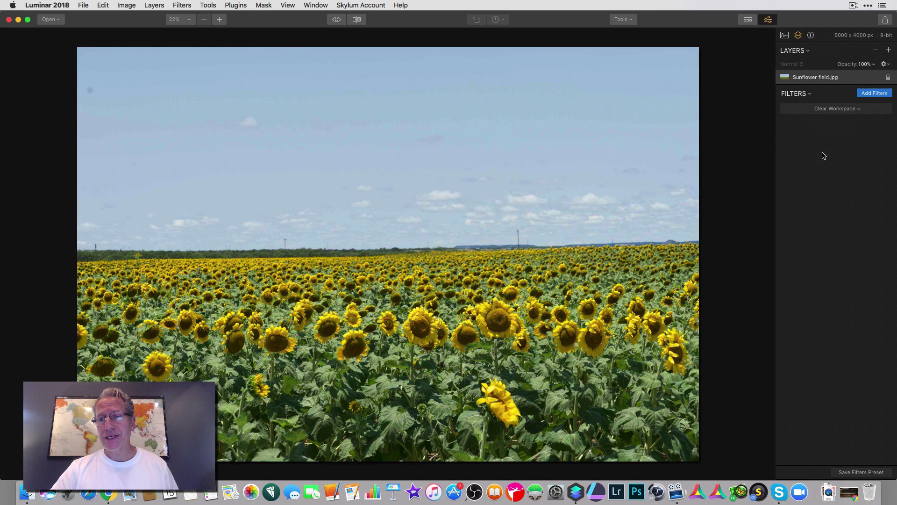
Add sunset-sky-9.jpg from Desktop/Textures/Clouds and skies as an image layer, checking it with visibility toggled
click(889, 50)
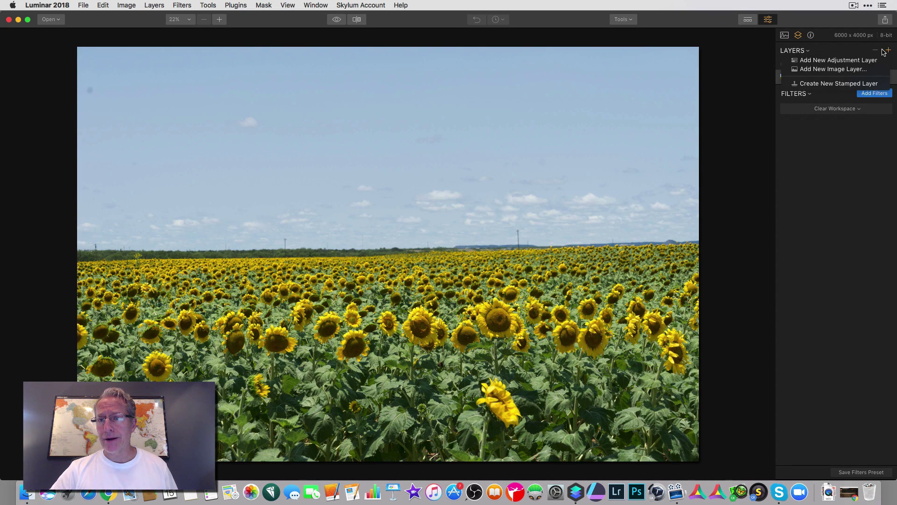
click(862, 69)
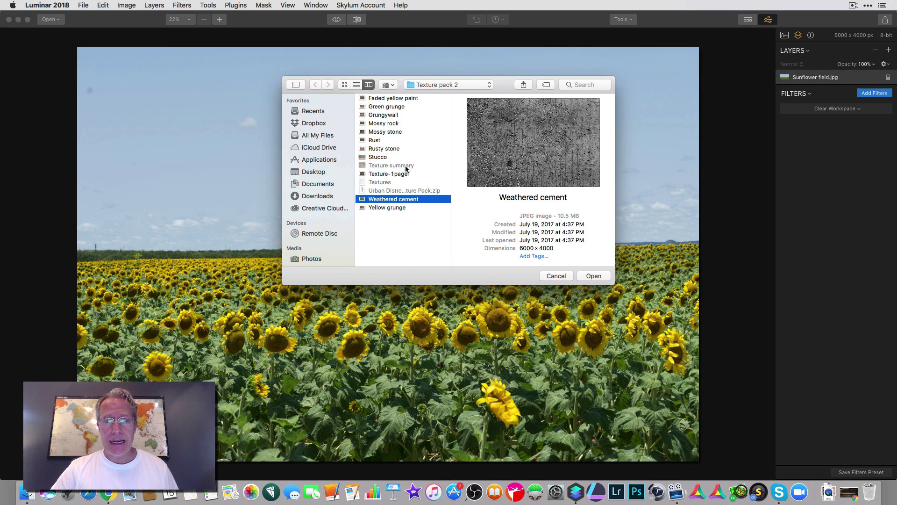
click(436, 83)
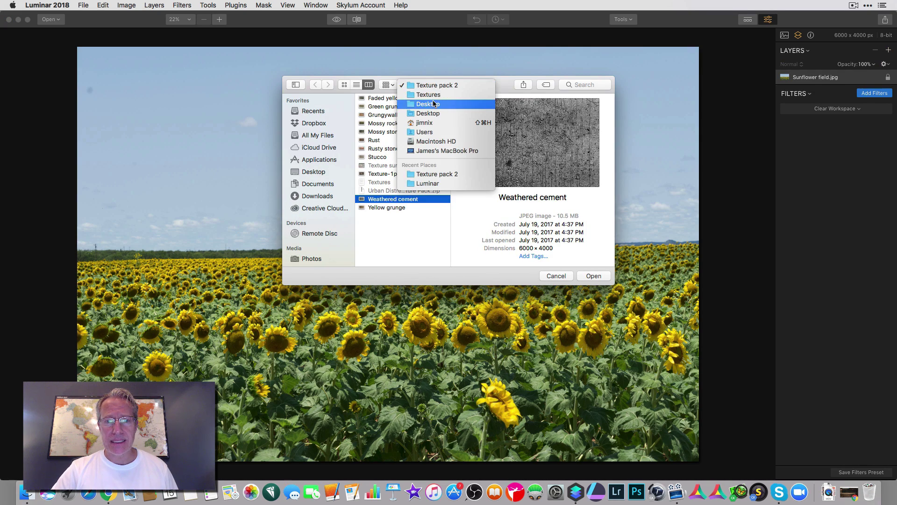
click(434, 96)
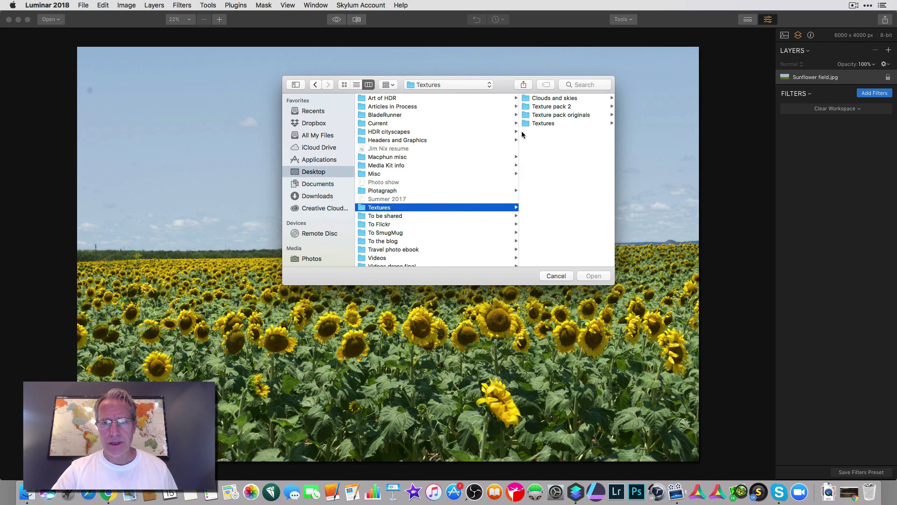
click(547, 98)
scroll(553, 164, down, 3)
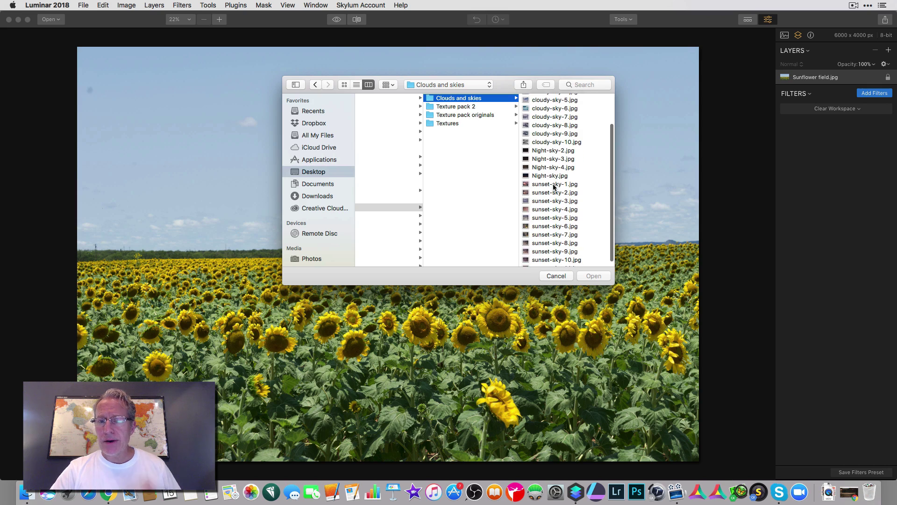
click(560, 246)
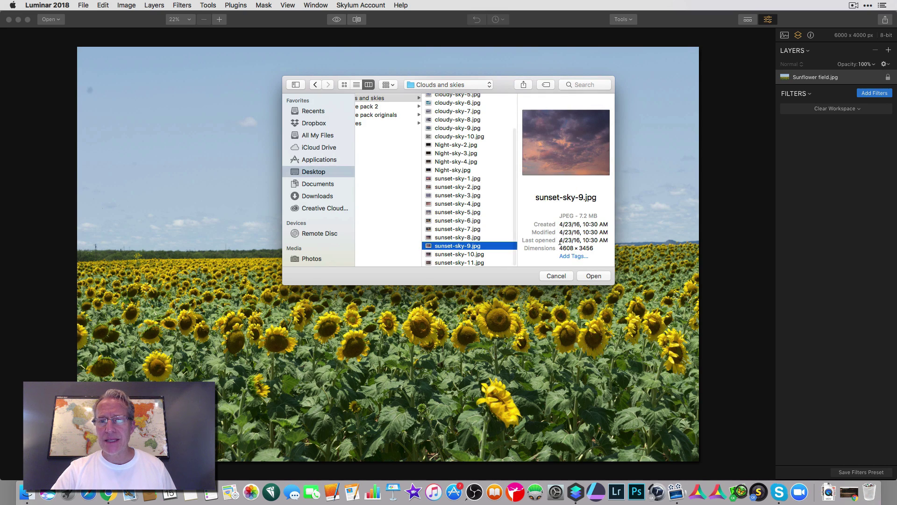
click(592, 276)
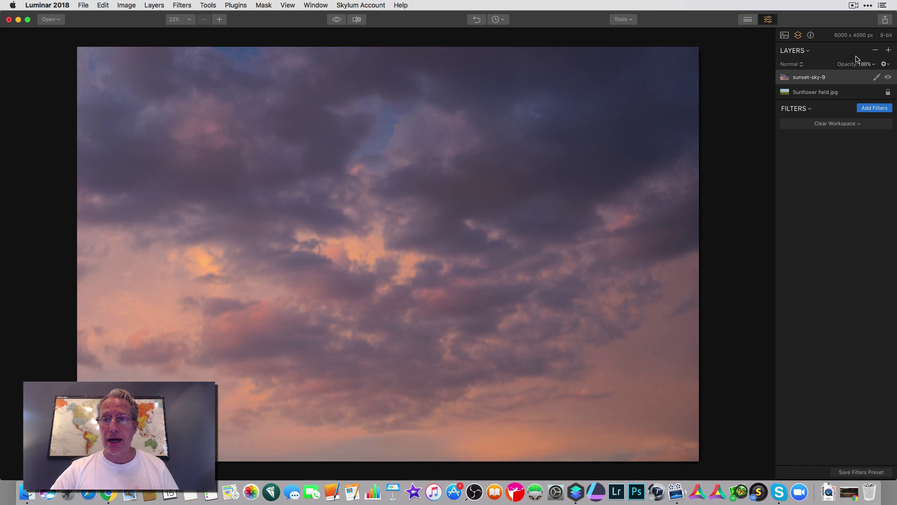
click(888, 78)
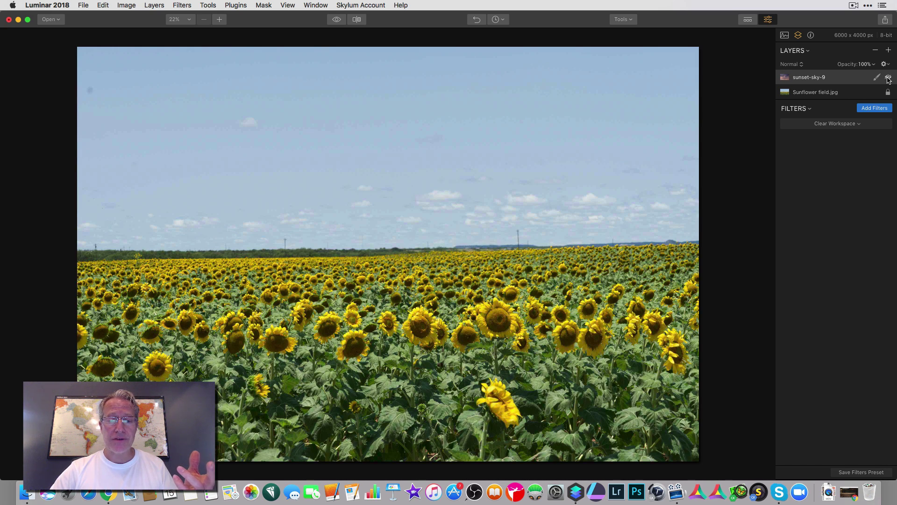
click(888, 78)
Paint a brush mask at size 208 revealing the sunset sky across the top of the image
click(877, 77)
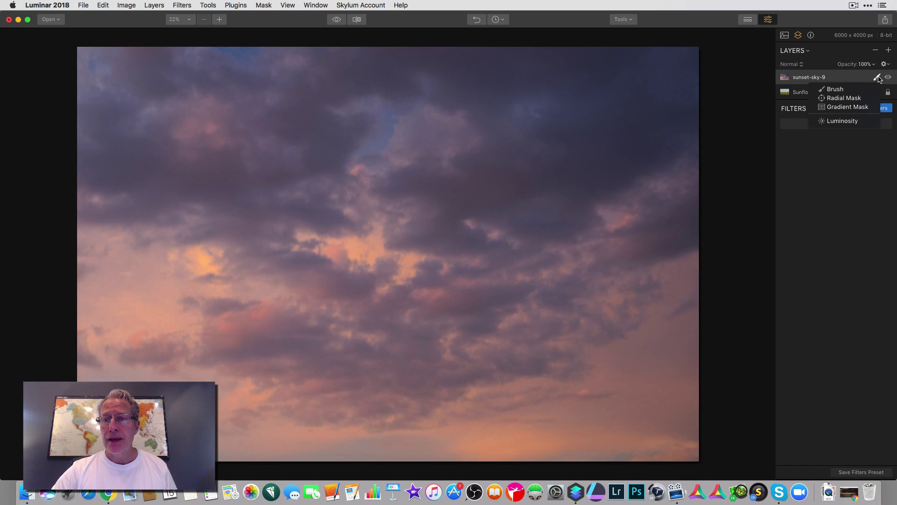
click(836, 89)
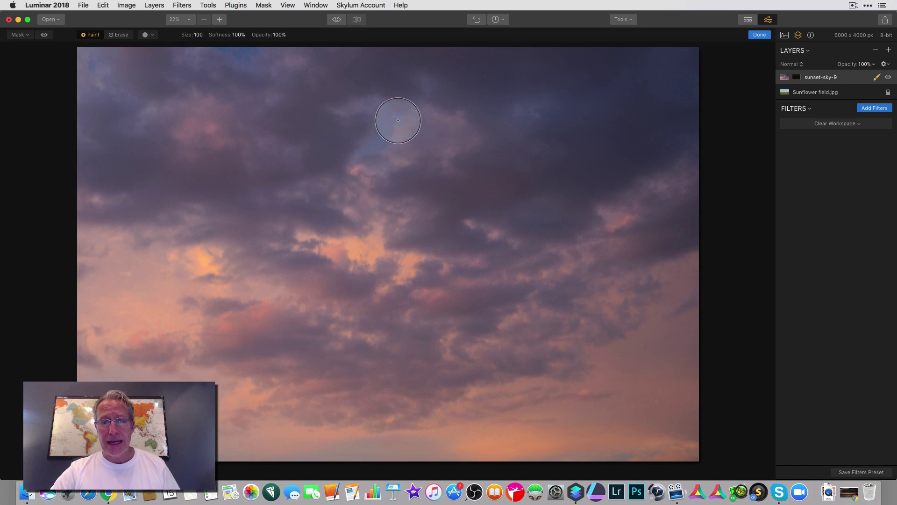
key(bracketright)
key(bracketright)
key(bracketright)
key(bracketright)
key(bracketright)
key(bracketright)
key(bracketright)
key(bracketright)
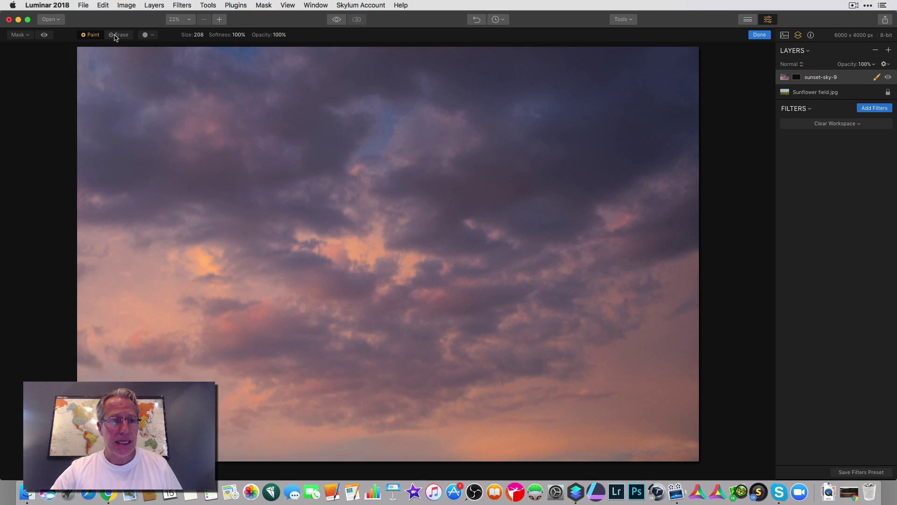
click(247, 78)
mouse_move(513, 82)
mouse_down()
mouse_move(330, 86)
mouse_move(691, 74)
mouse_move(544, 101)
mouse_move(724, 143)
mouse_move(539, 160)
mouse_move(674, 195)
mouse_move(631, 203)
mouse_move(557, 190)
mouse_move(448, 205)
mouse_move(101, 210)
mouse_move(96, 200)
mouse_move(184, 147)
mouse_move(465, 148)
mouse_move(303, 122)
mouse_move(309, 109)
mouse_move(70, 62)
mouse_move(216, 53)
mouse_move(92, 60)
mouse_move(304, 66)
mouse_move(581, 104)
mouse_move(630, 77)
mouse_move(696, 78)
mouse_move(714, 123)
mouse_move(697, 185)
mouse_move(302, 238)
mouse_move(39, 229)
mouse_move(185, 209)
mouse_move(104, 113)
mouse_up()
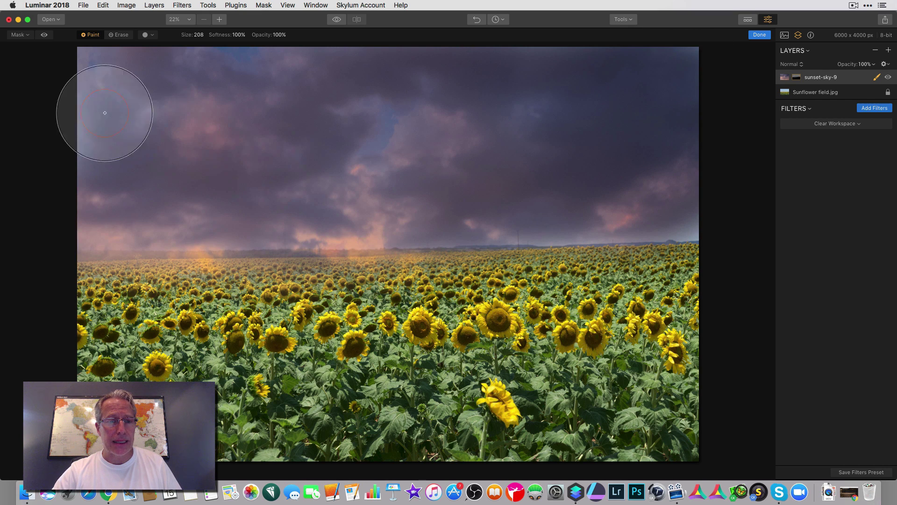
Erase the mask along the left horizon with an 88 brush, check the overlay, and finish
click(118, 35)
key(bracketleft)
key(bracketleft)
key(bracketleft)
key(bracketleft)
key(bracketleft)
key(bracketleft)
key(bracketleft)
key(bracketleft)
key(bracketleft)
key(bracketleft)
key(bracketleft)
key(bracketleft)
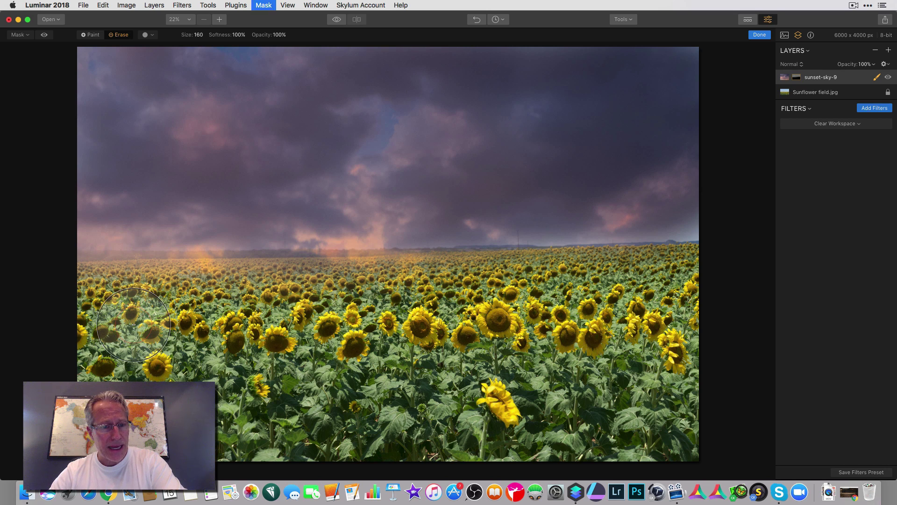
mouse_move(137, 291)
mouse_down()
mouse_move(81, 270)
mouse_move(393, 277)
mouse_move(684, 267)
mouse_move(651, 257)
mouse_move(541, 257)
mouse_move(405, 268)
mouse_up()
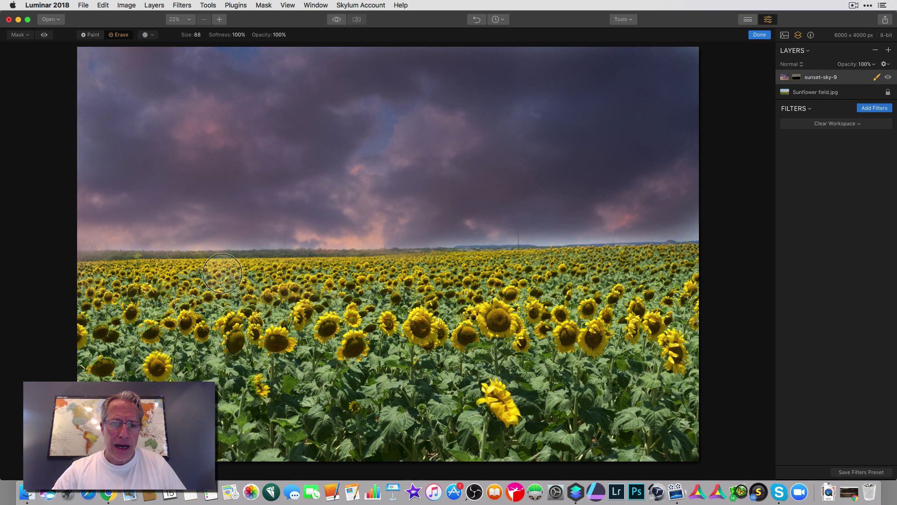
click(87, 35)
click(45, 36)
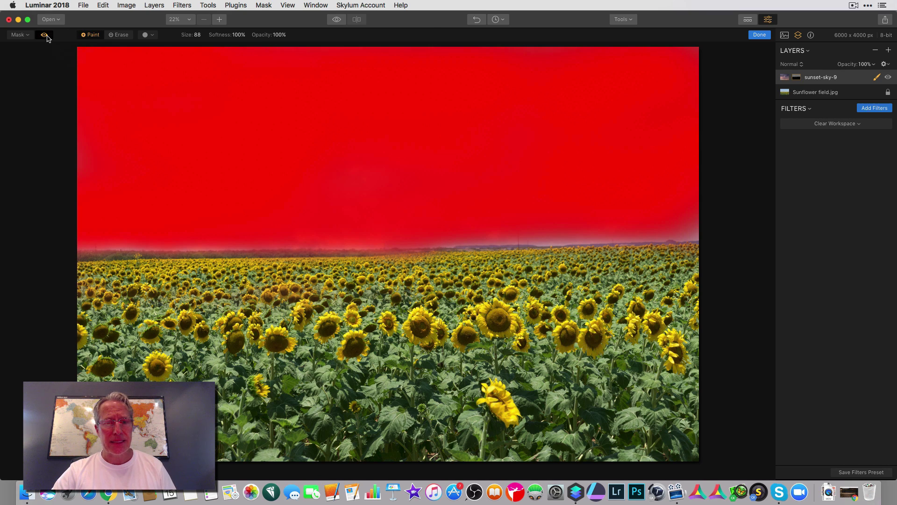
click(45, 35)
click(759, 35)
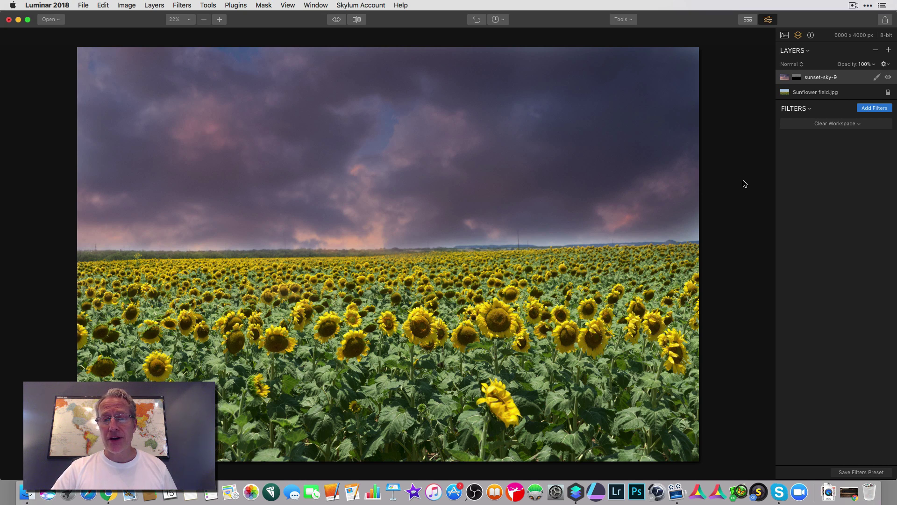
Add a new adjustment layer, Layer 1, above the sky and bring up the presets filmstrip
click(877, 79)
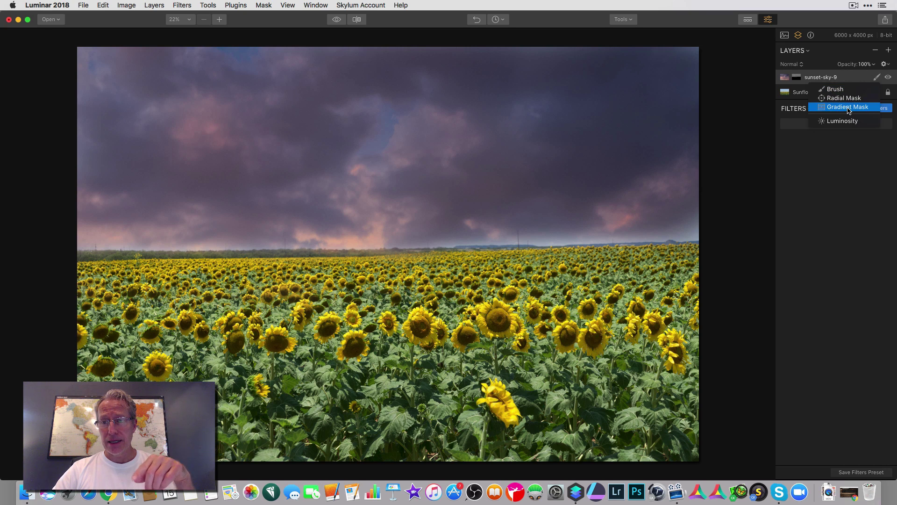
click(873, 77)
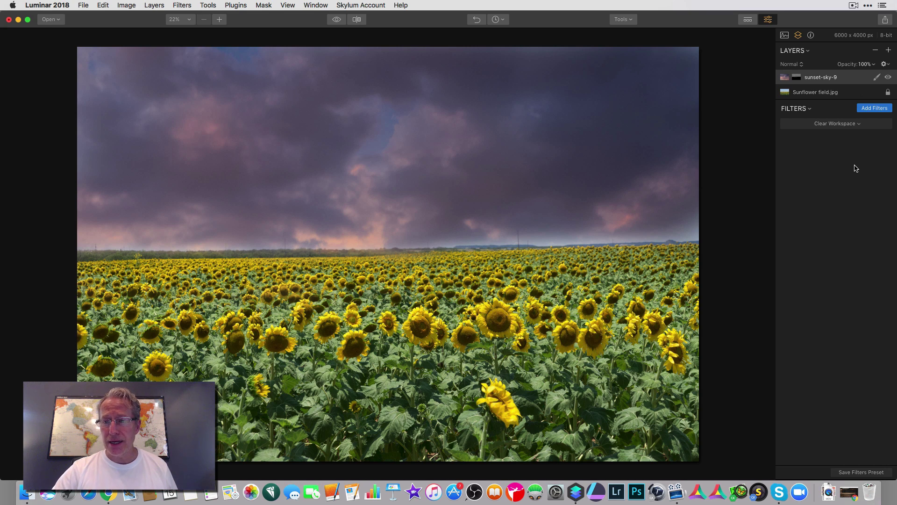
click(889, 53)
click(868, 60)
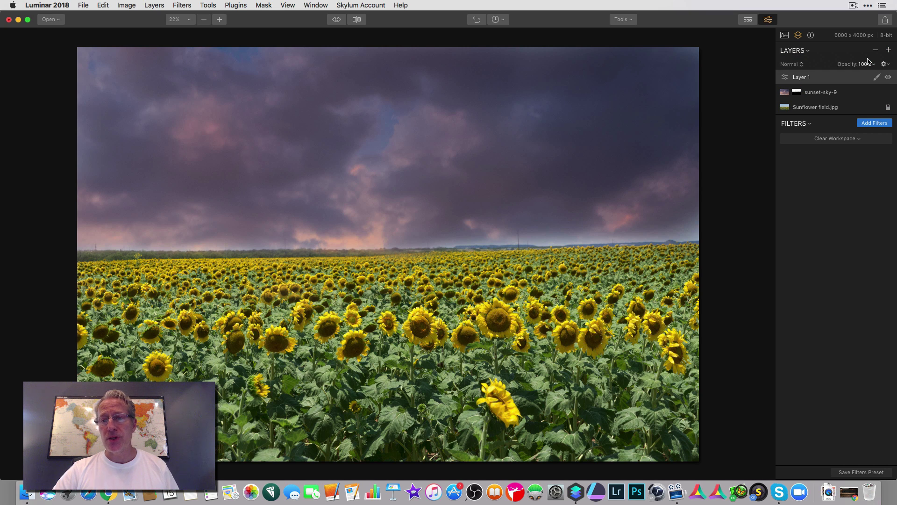
click(747, 20)
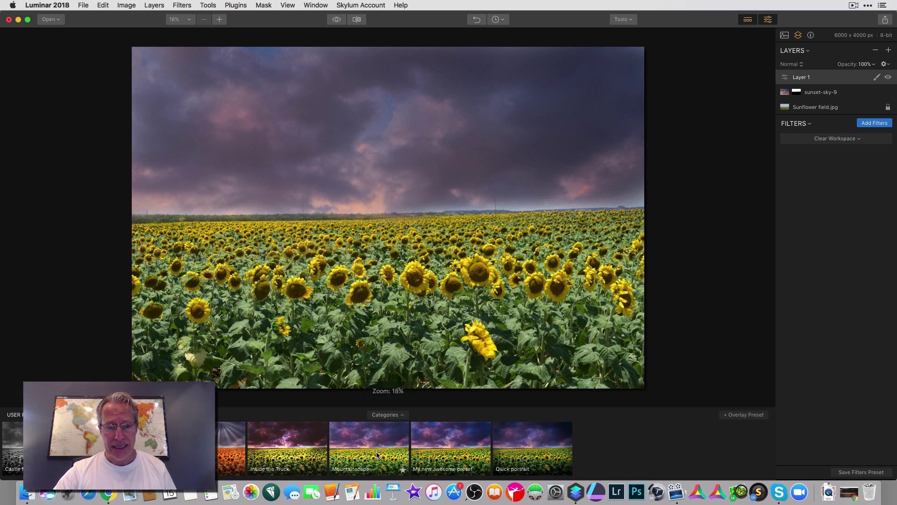
Apply the Quick portrait preset to Layer 1, then toggle Layer 1 and sunset-sky-9 to compare
click(516, 444)
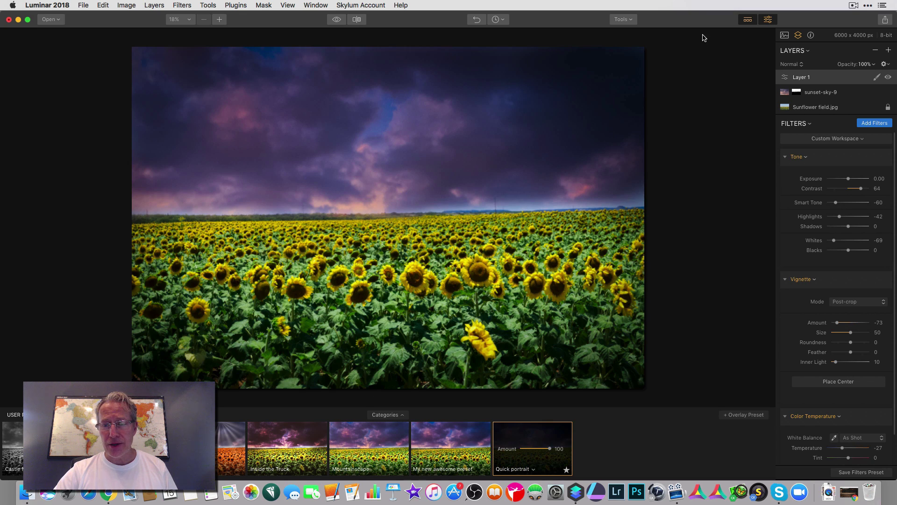
click(748, 19)
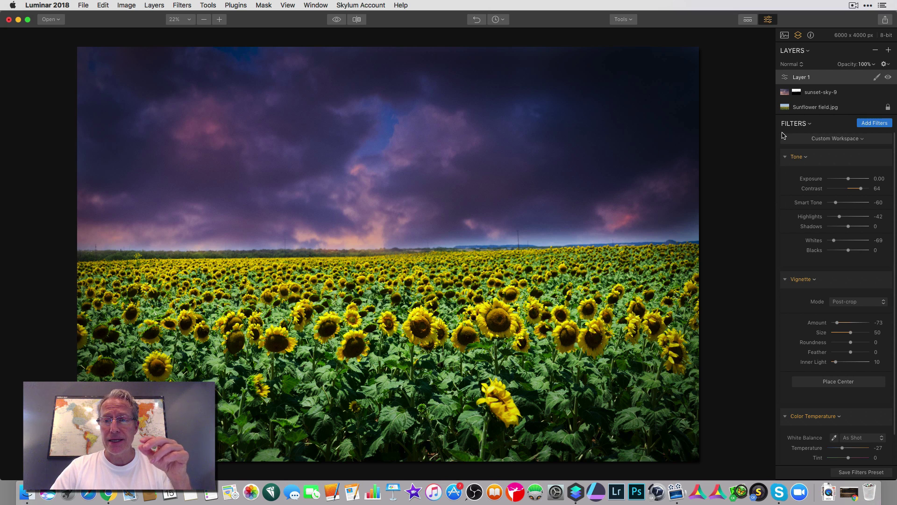
click(888, 77)
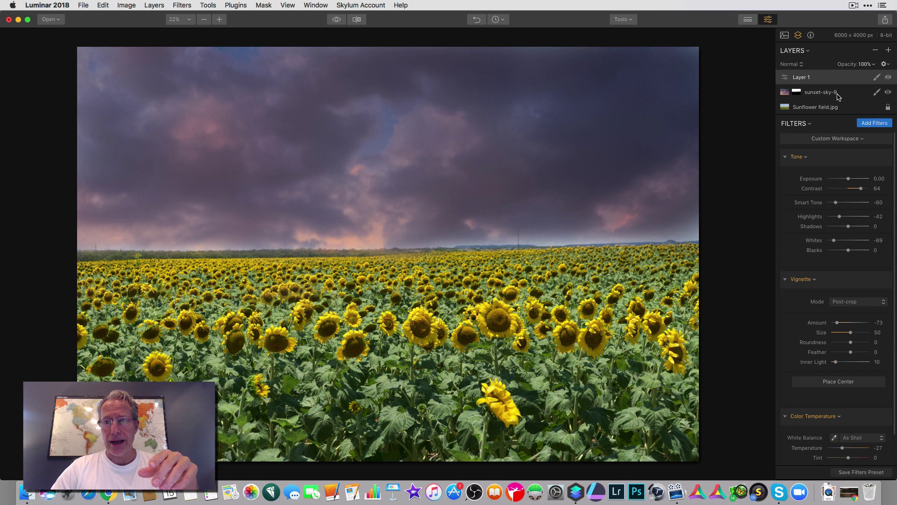
click(888, 93)
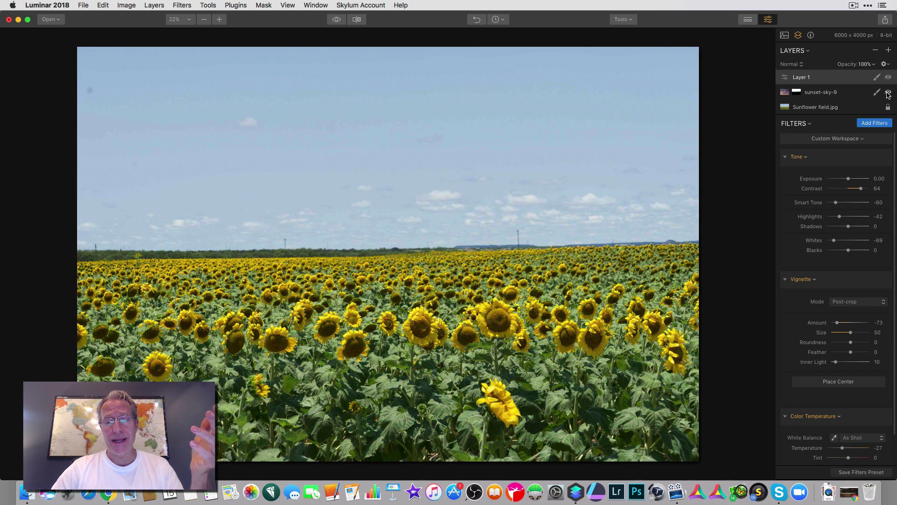
click(888, 93)
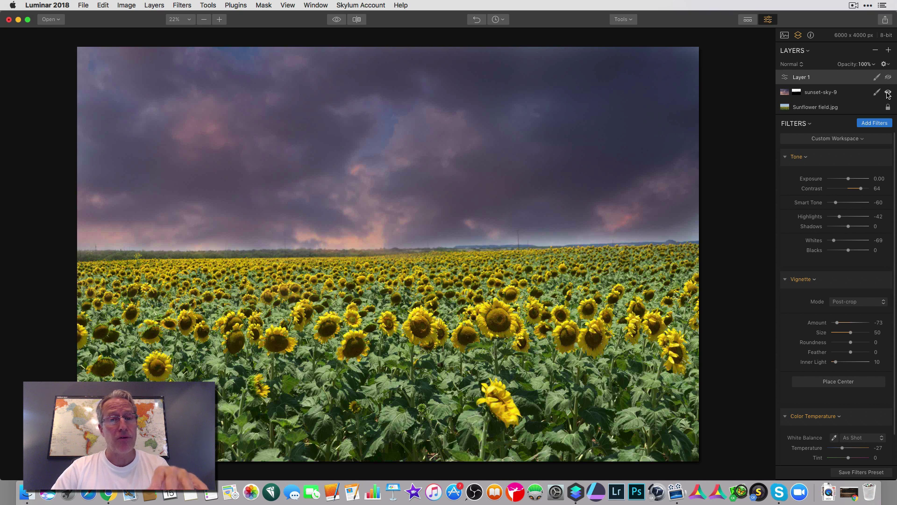
click(888, 77)
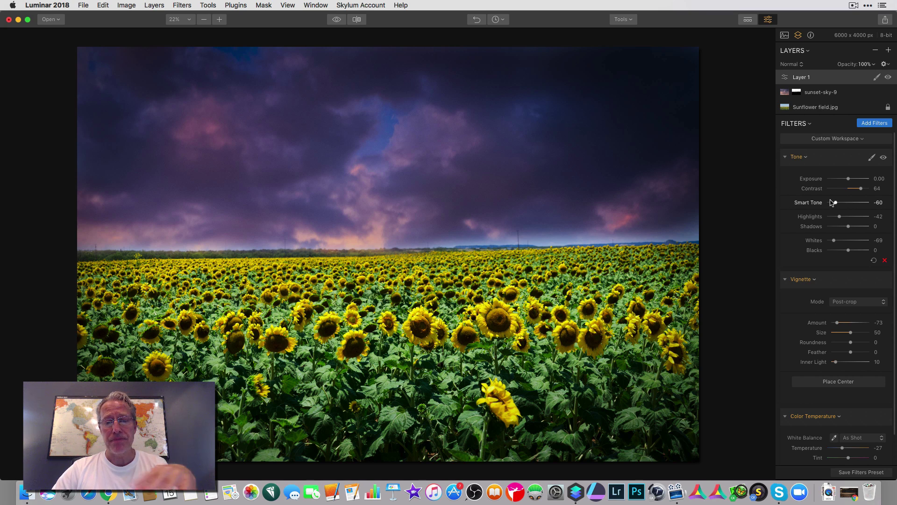
Add a second adjustment layer, Layer 2, with an Adjustable Gradient filter
click(888, 51)
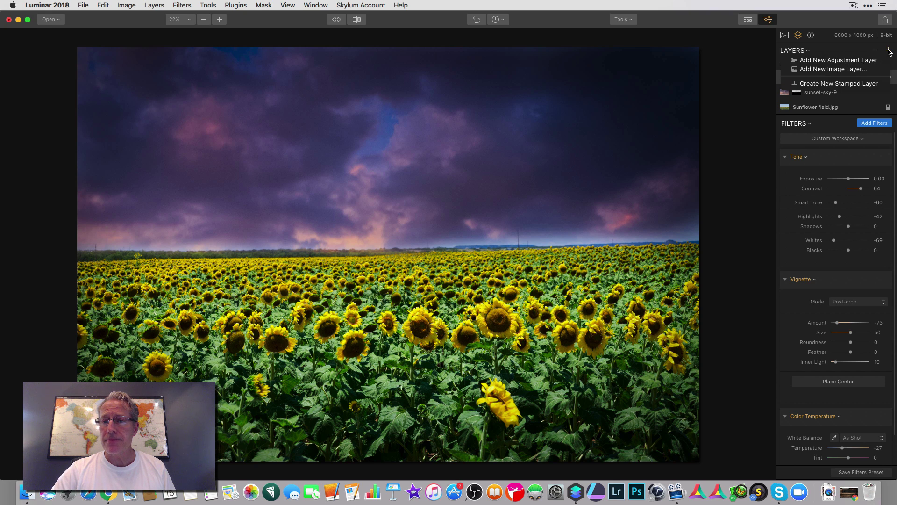
click(858, 61)
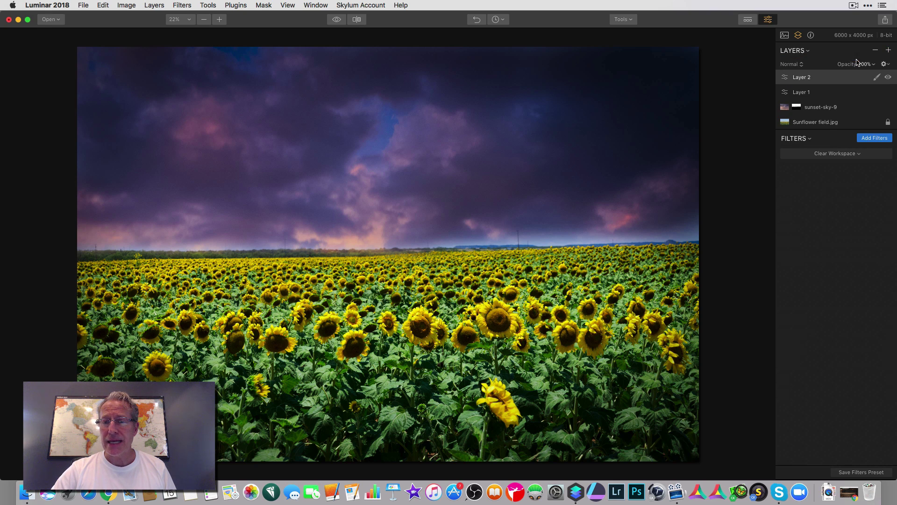
click(871, 138)
scroll(748, 285, down, 8)
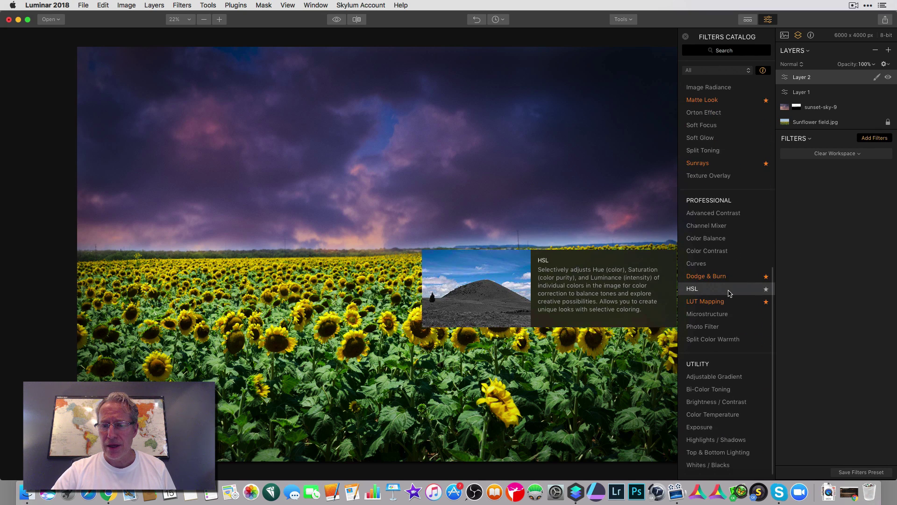
click(725, 385)
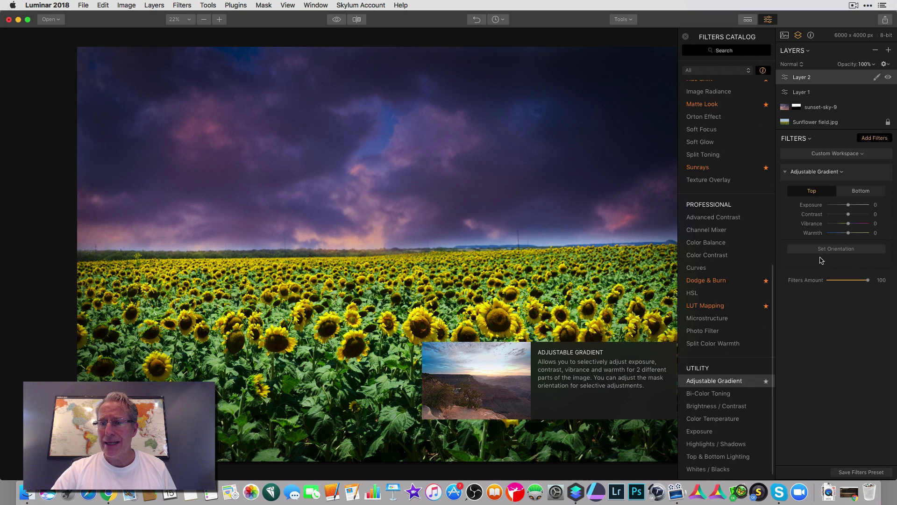
click(873, 137)
Darken the gradient's bottom to −71 exposure with its line at the horizon, then switch the filter off
click(859, 191)
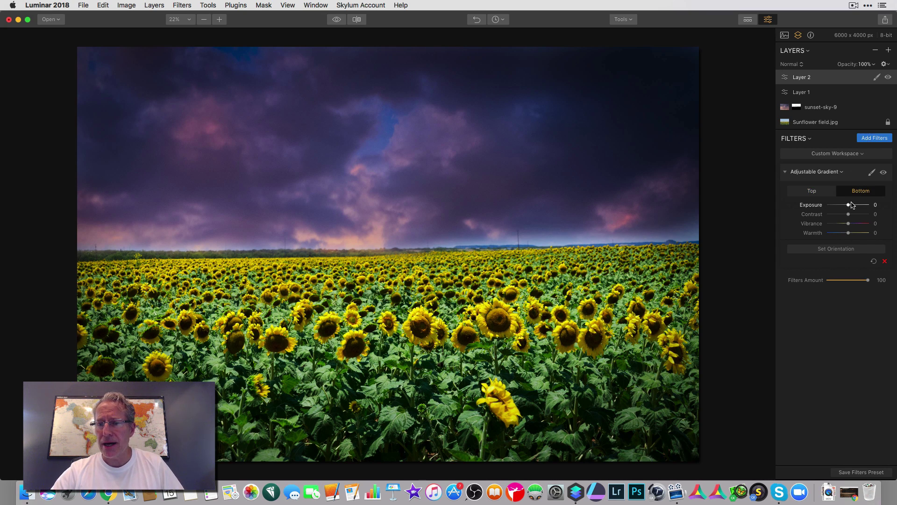
drag(849, 205, 839, 205)
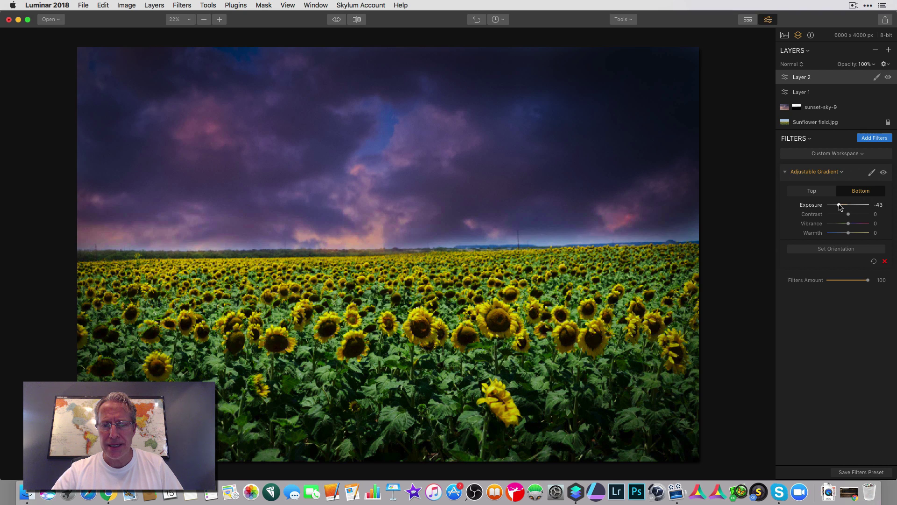
click(839, 250)
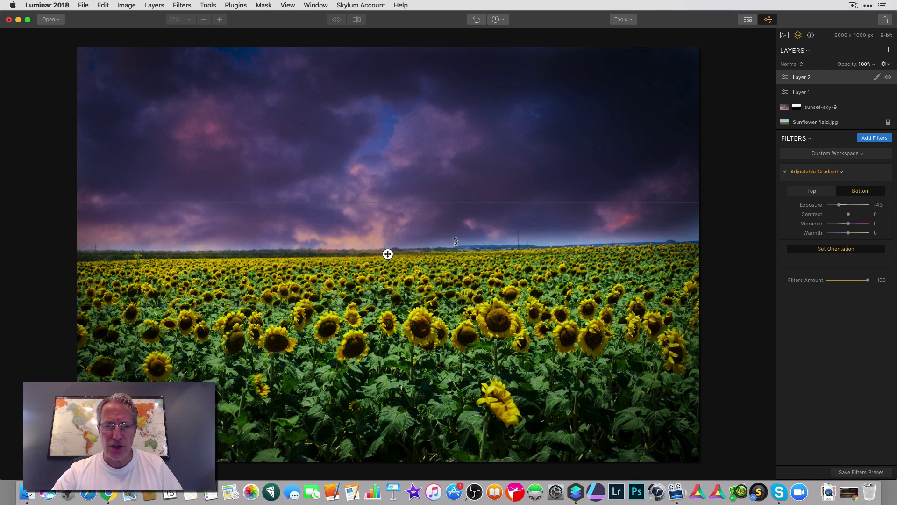
drag(442, 202, 441, 232)
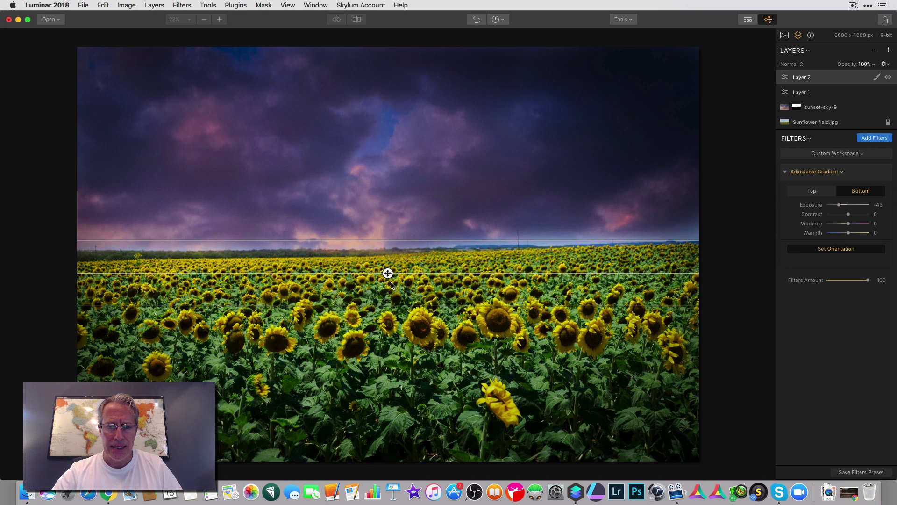
click(823, 251)
drag(840, 206, 860, 236)
click(883, 172)
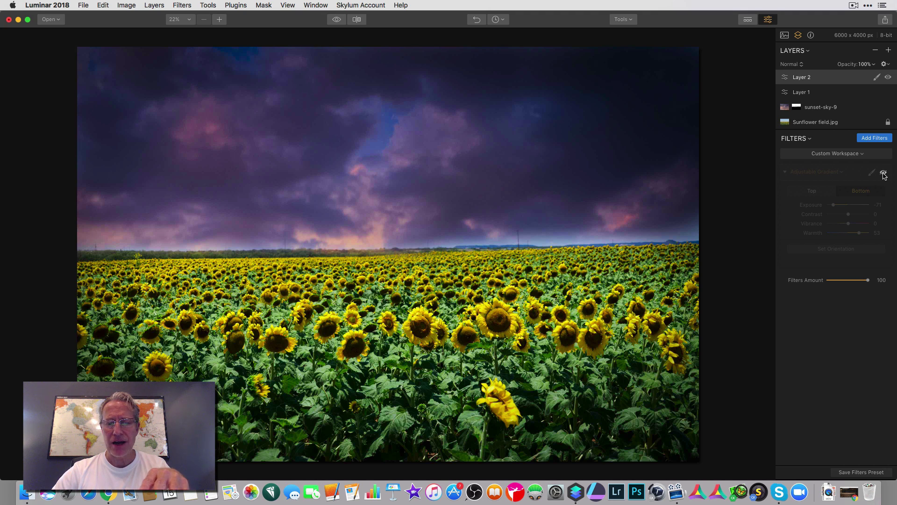
click(884, 173)
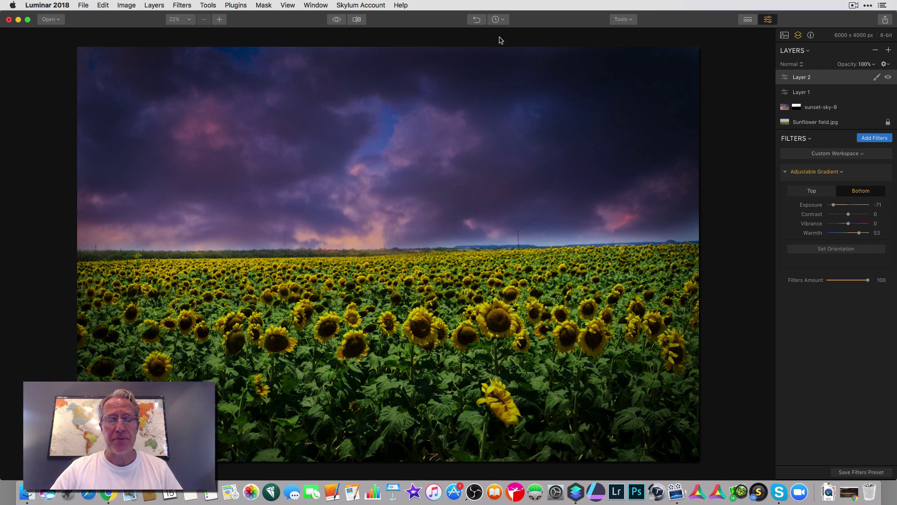
click(331, 21)
click(330, 21)
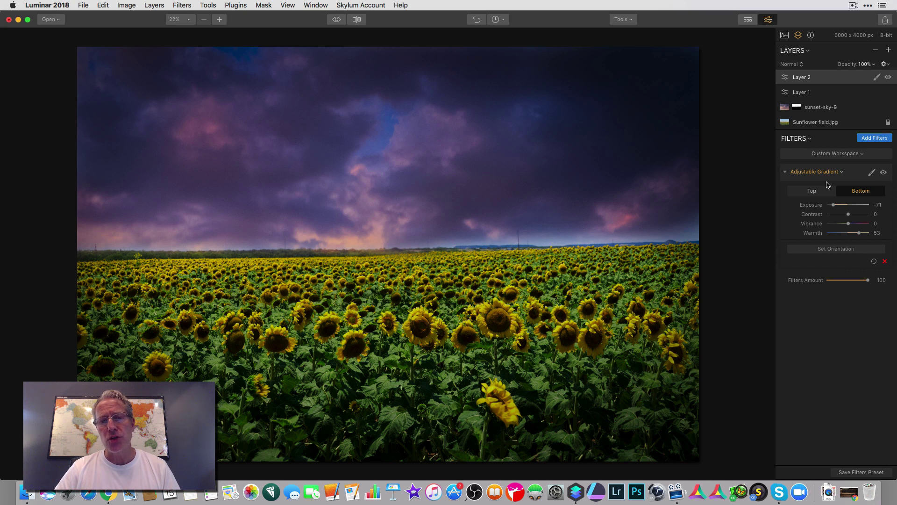
click(336, 20)
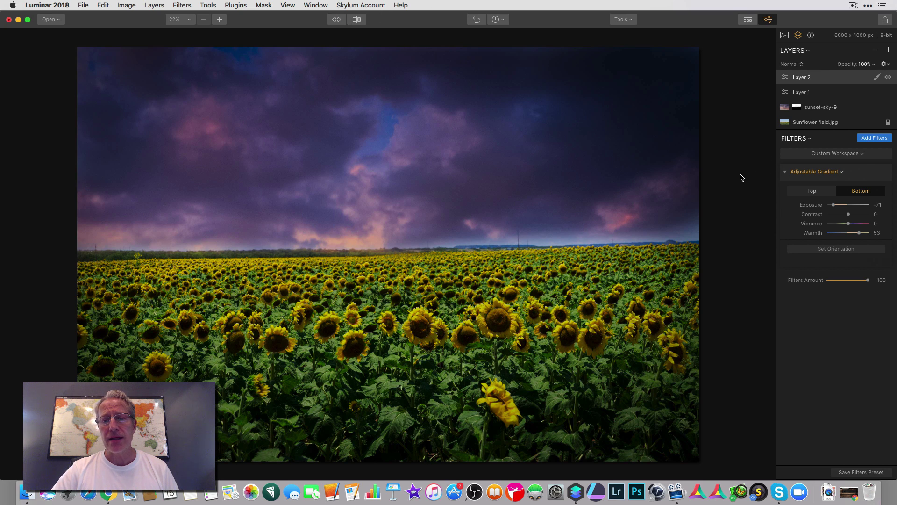